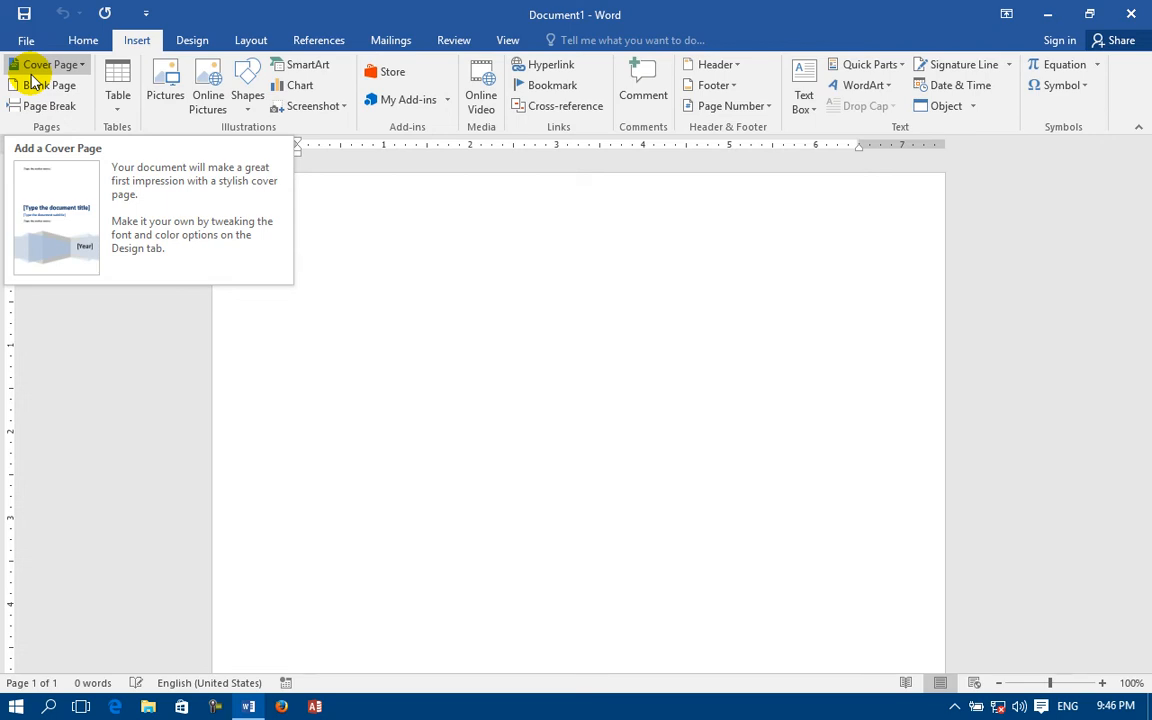
Insert the built-in Austin cover page and place the cursor on the blank page after it
click(30, 70)
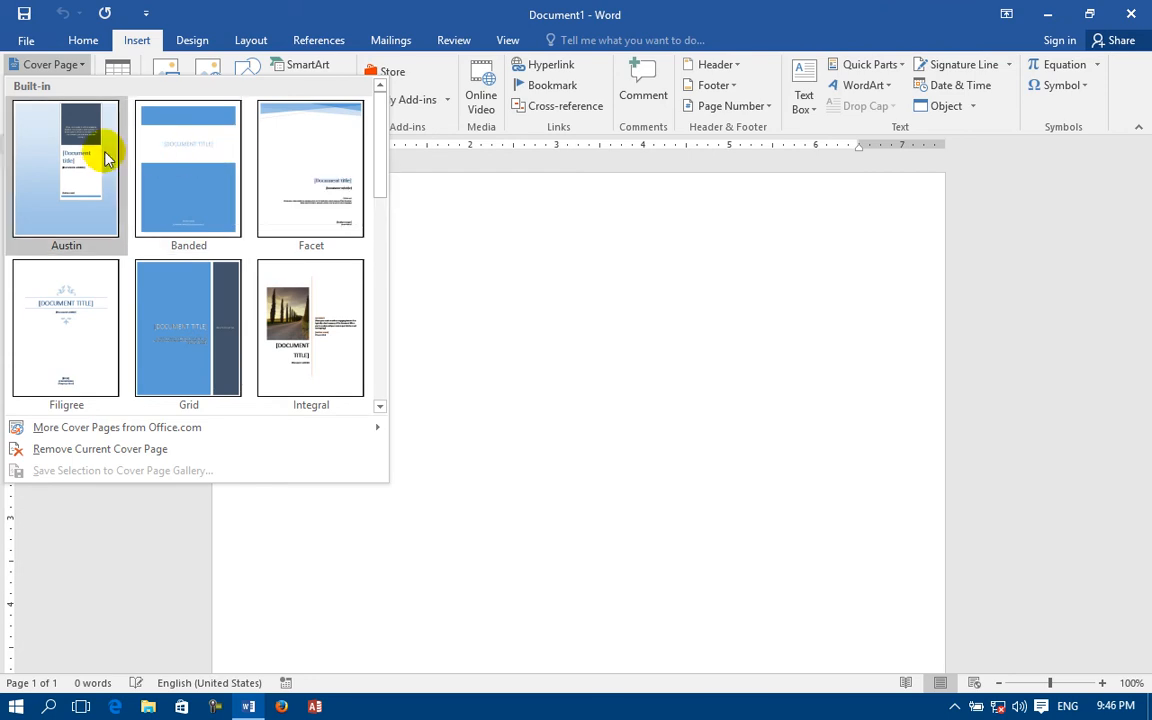
click(82, 165)
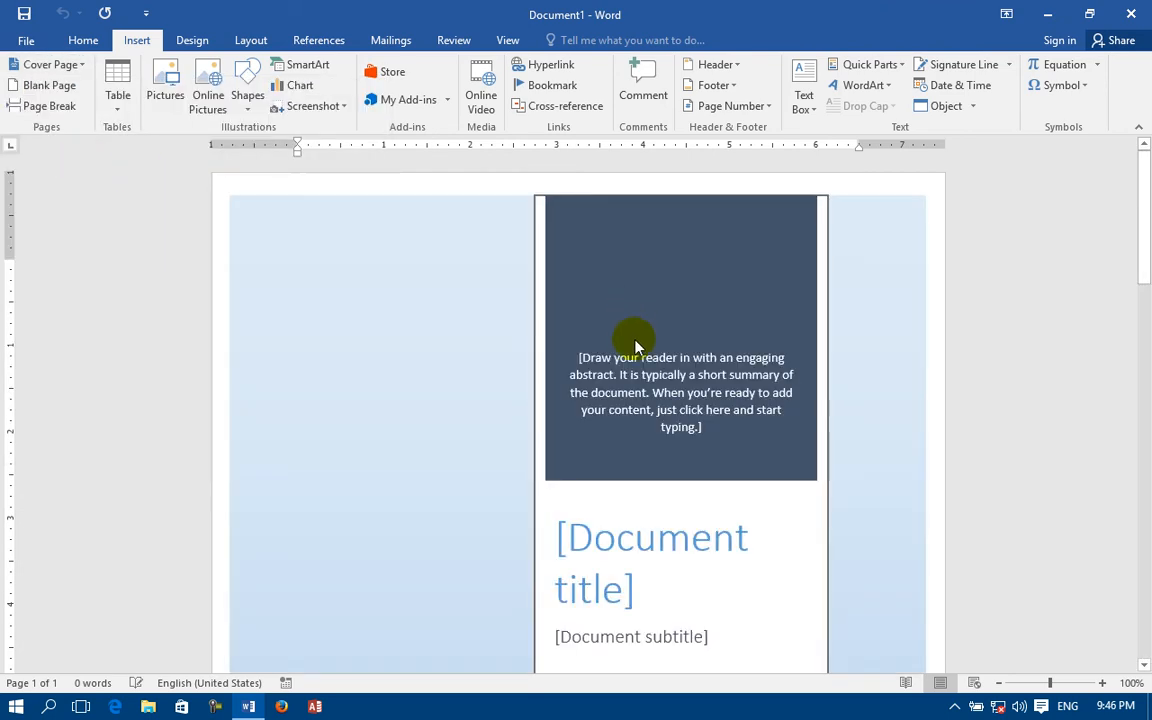
scroll(638, 355, down, 10)
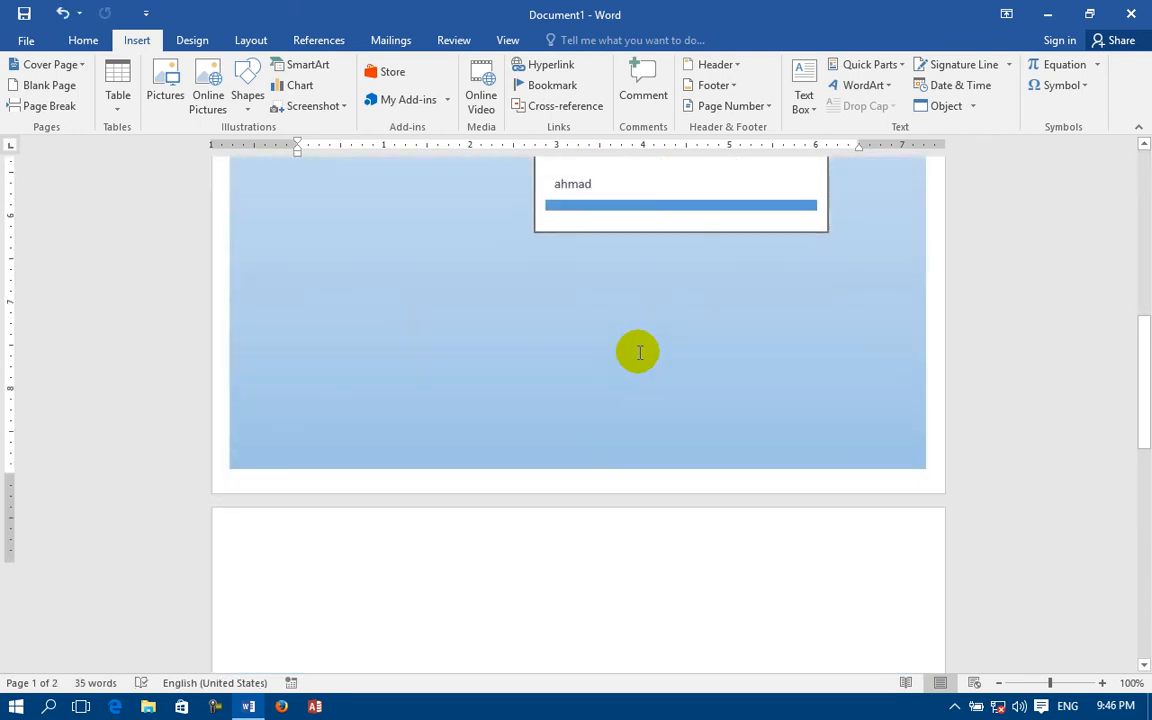
scroll(638, 352, up, 5)
scroll(616, 266, up, 1)
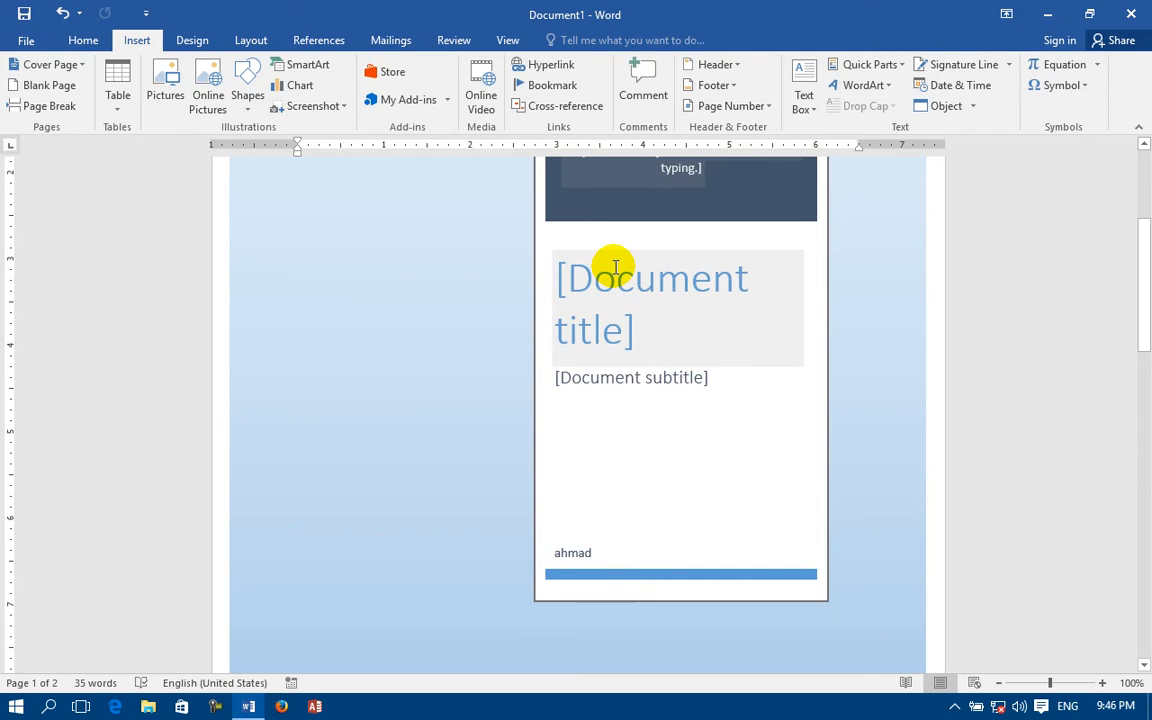
scroll(616, 266, down, 10)
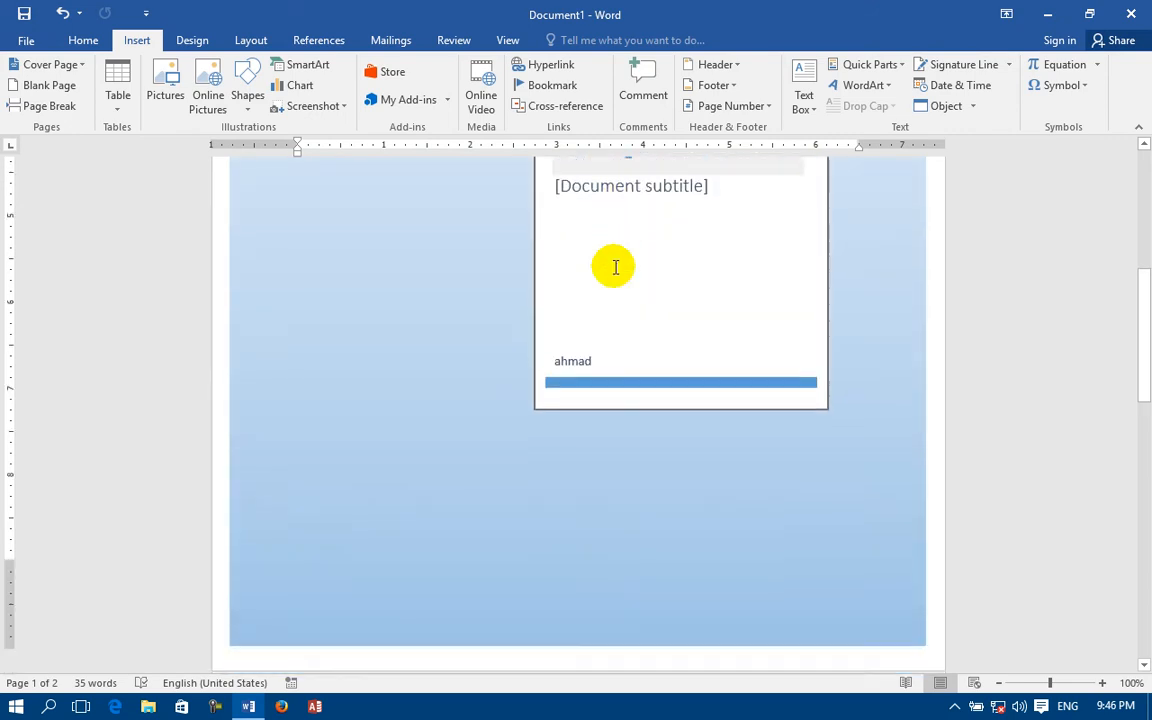
click(366, 284)
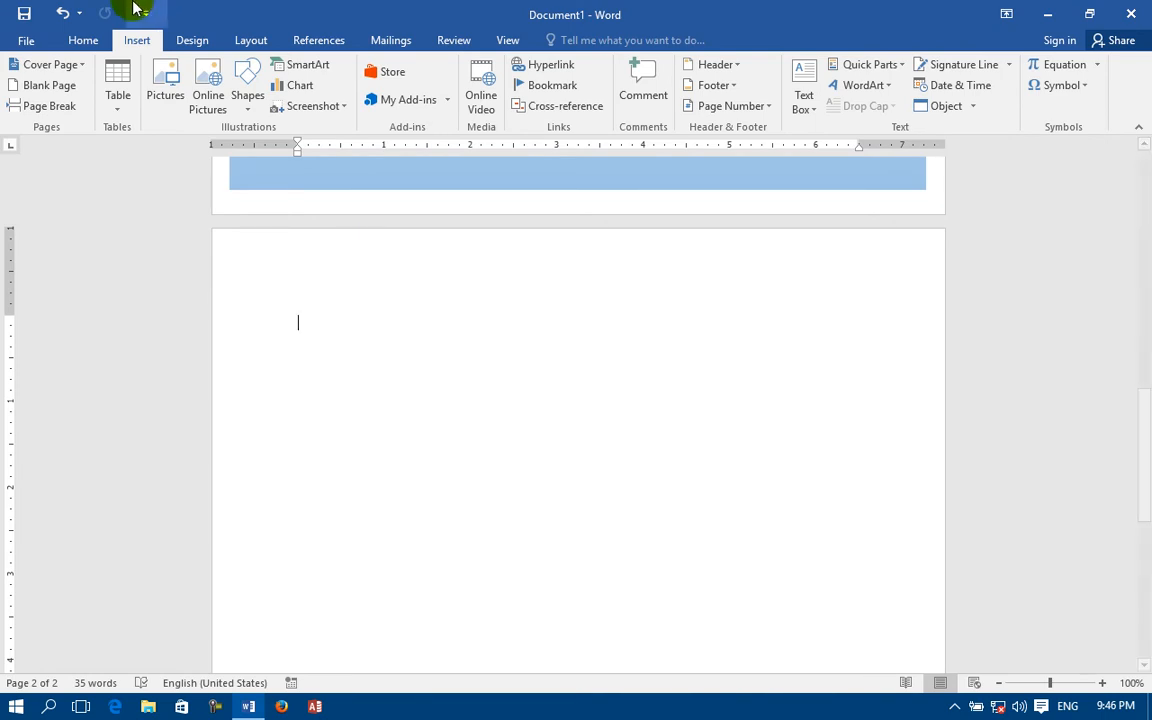
Replace the cover page with the Banded design and enter "Sales" as its document title
click(80, 68)
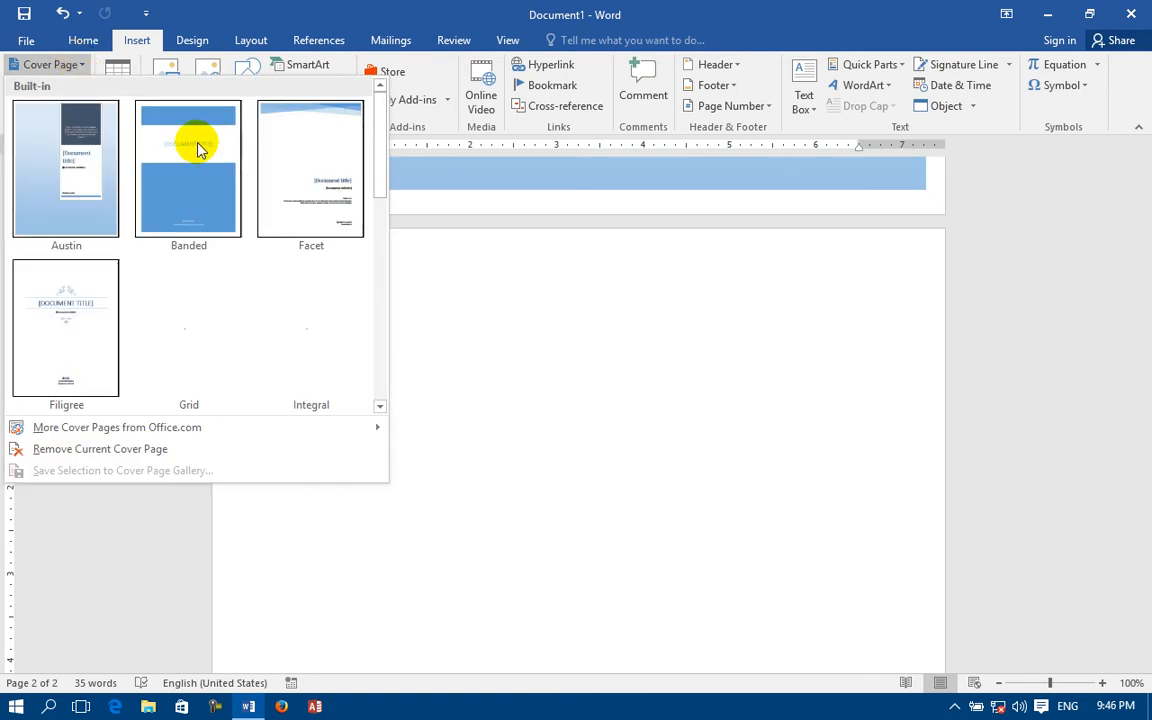
click(197, 148)
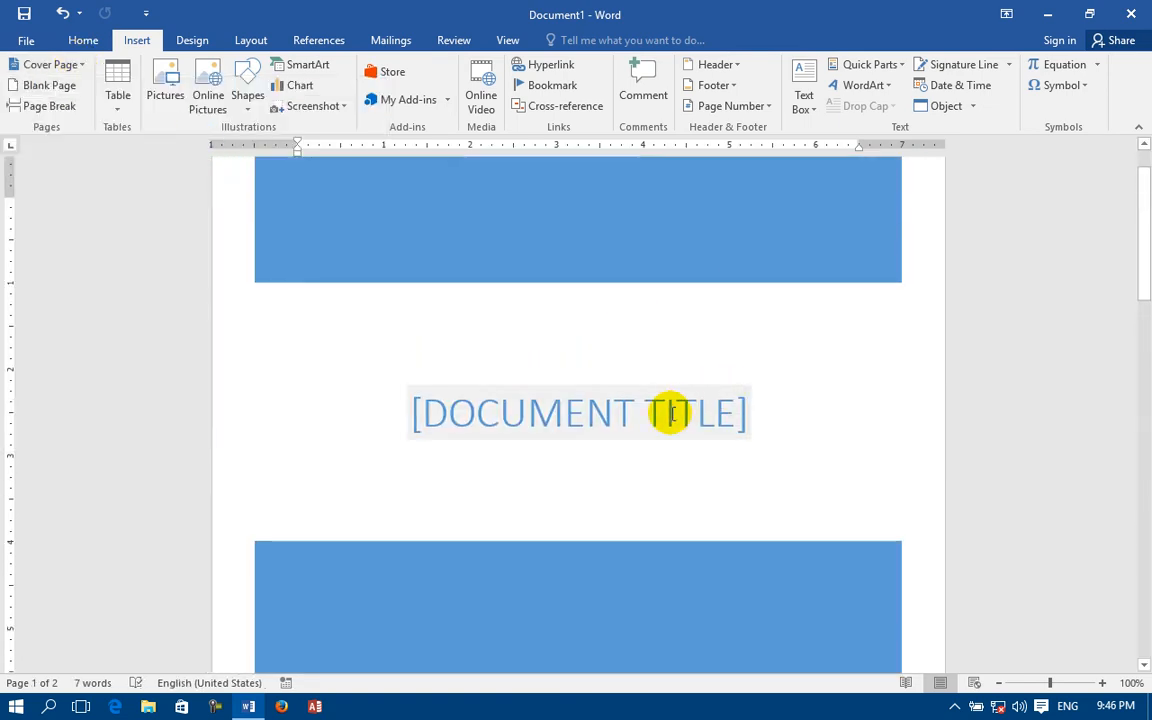
click(672, 413)
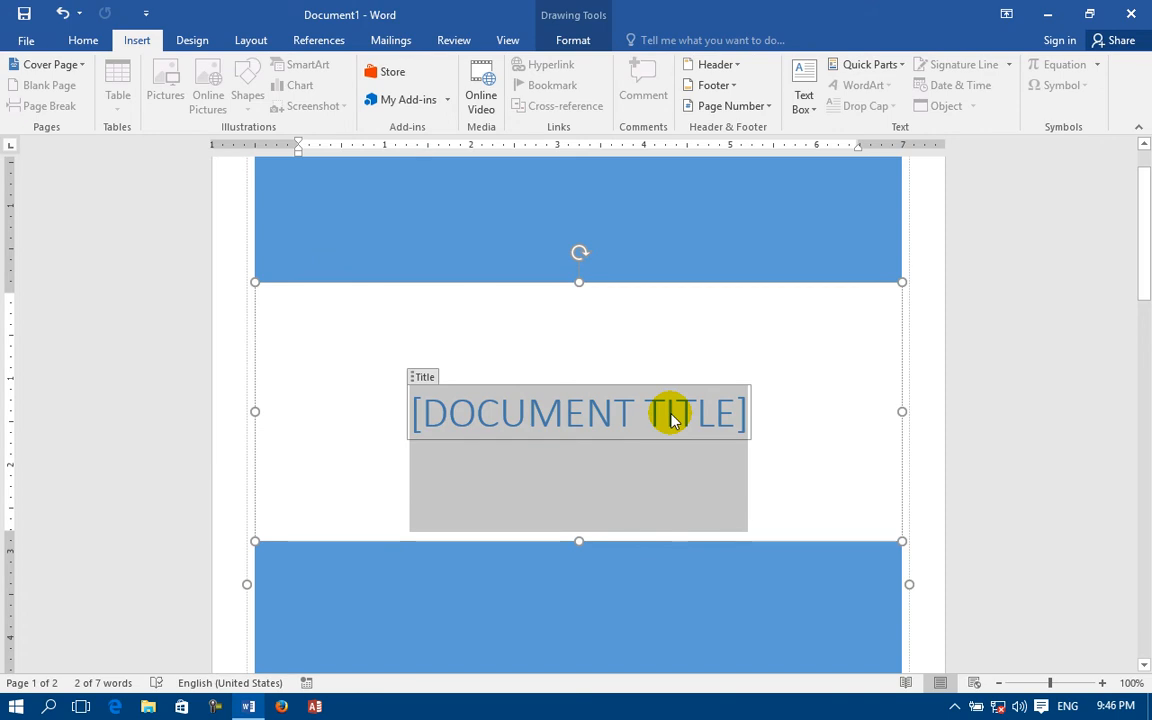
text(SALES)
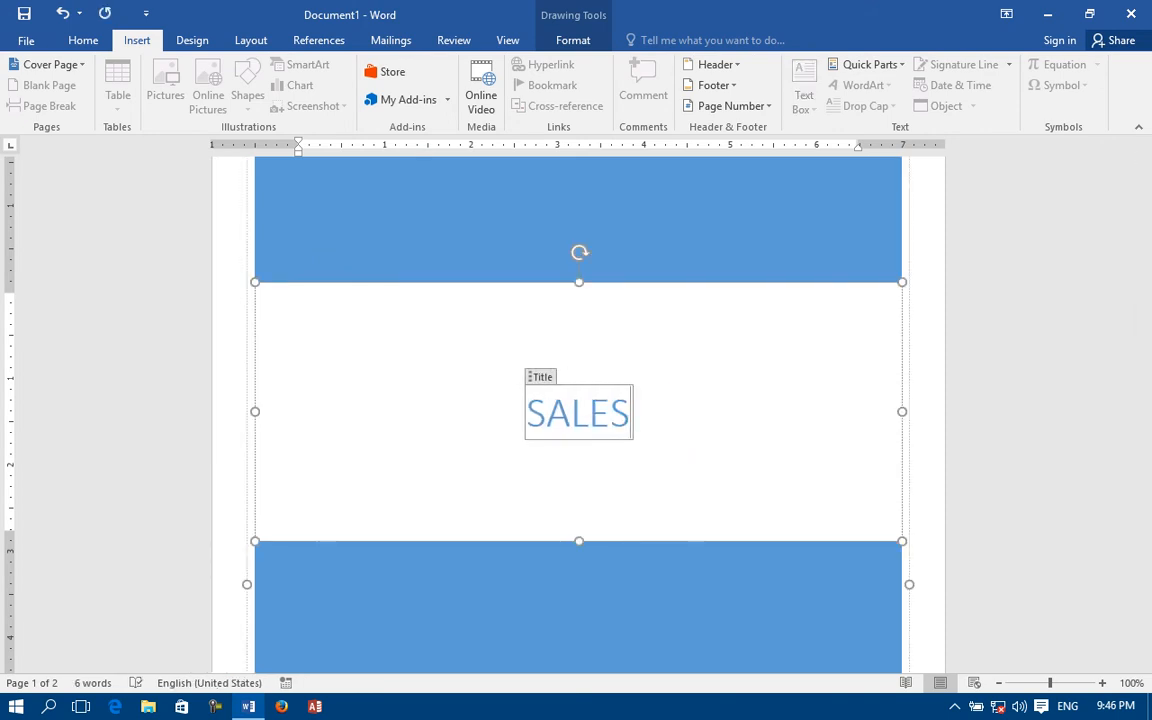
click(224, 330)
scroll(224, 330, down, 13)
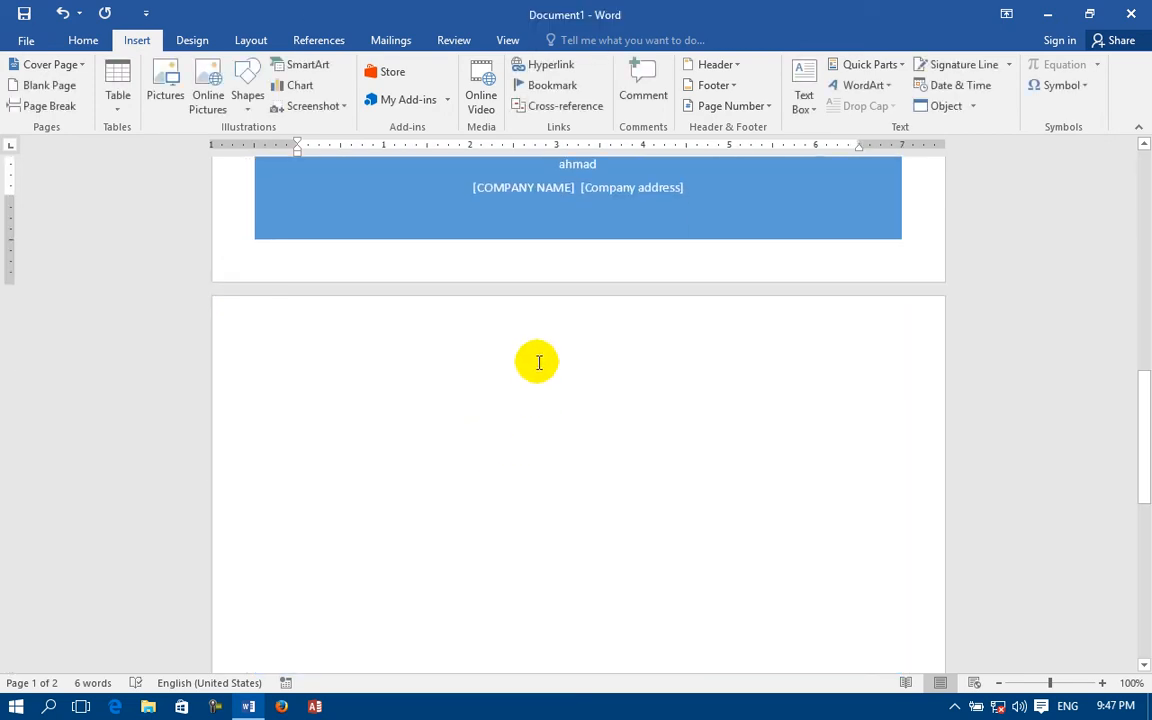
Switch the document's cover page to the built-in Facet design
click(537, 360)
click(76, 64)
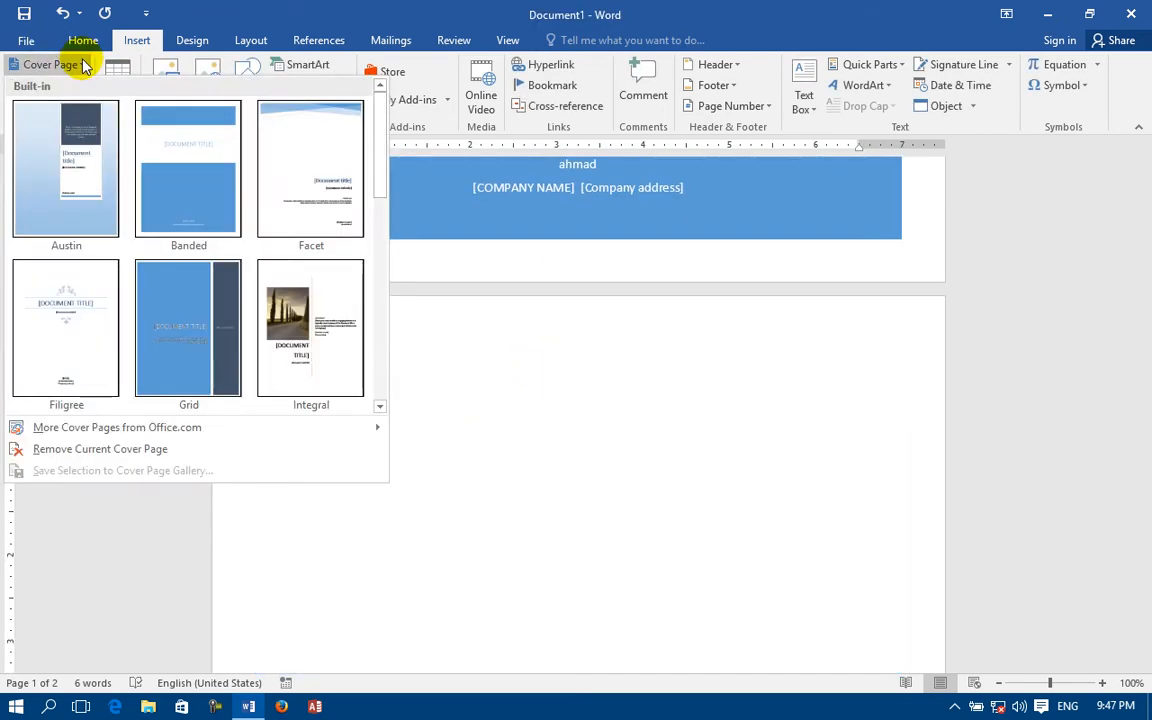
click(327, 165)
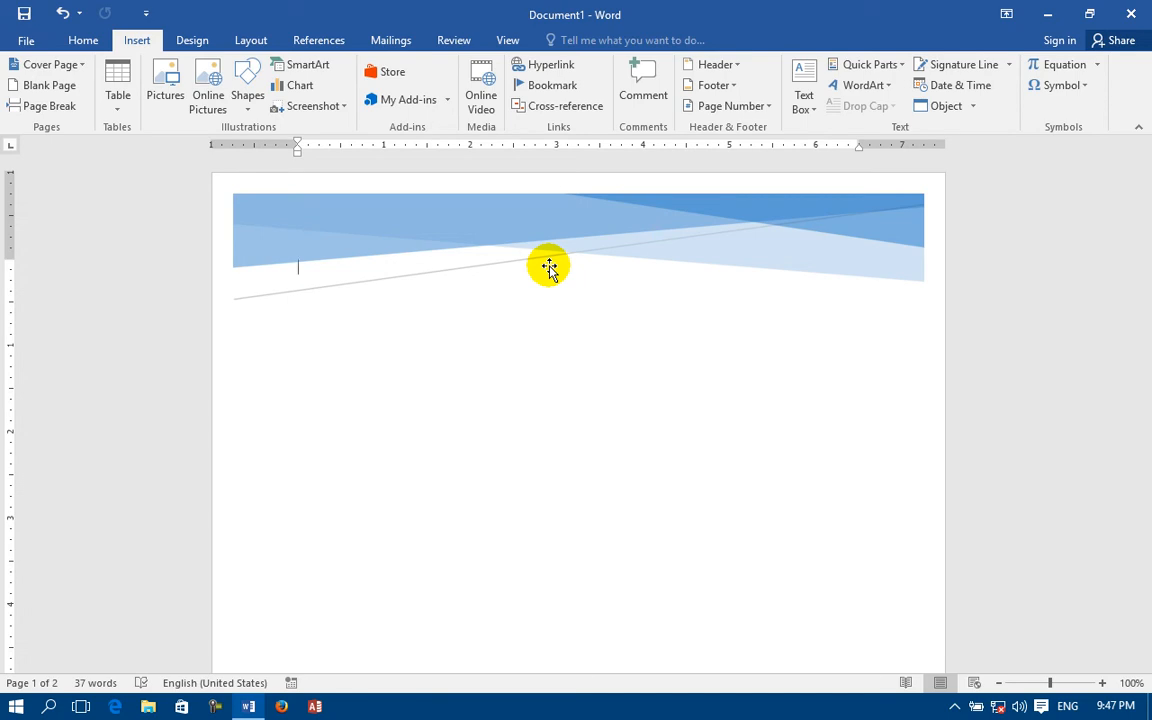
Change the cover page to the Filigree design and check its title, date and company fields
click(58, 65)
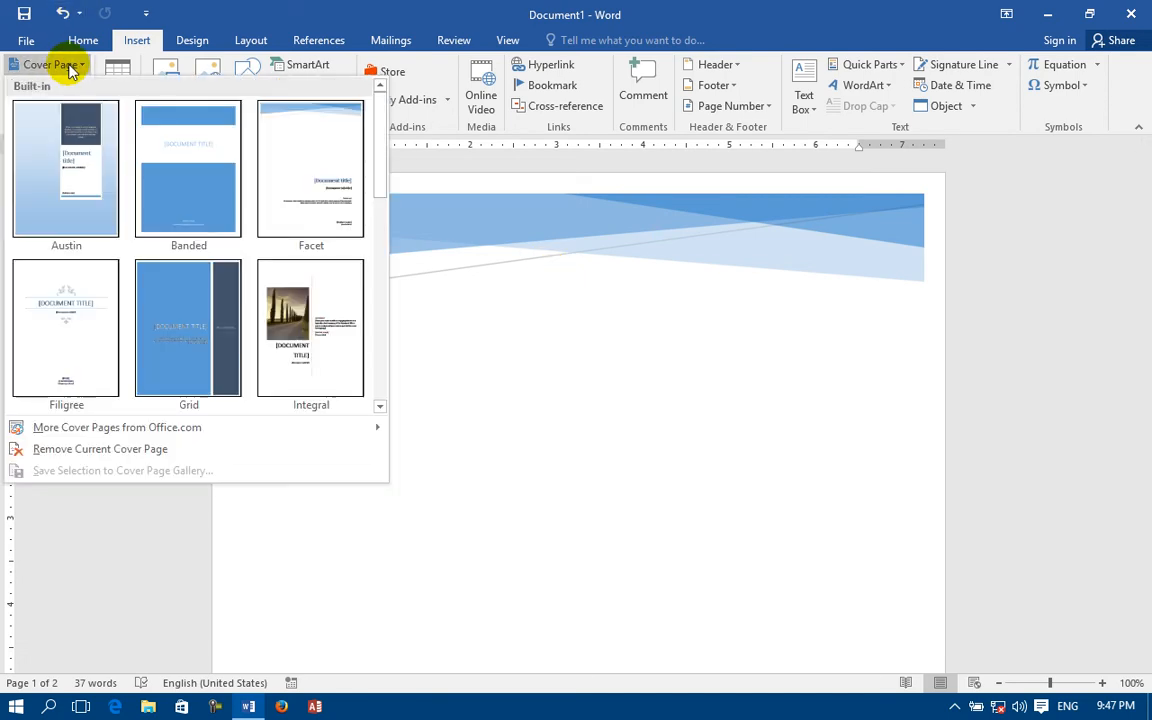
click(65, 313)
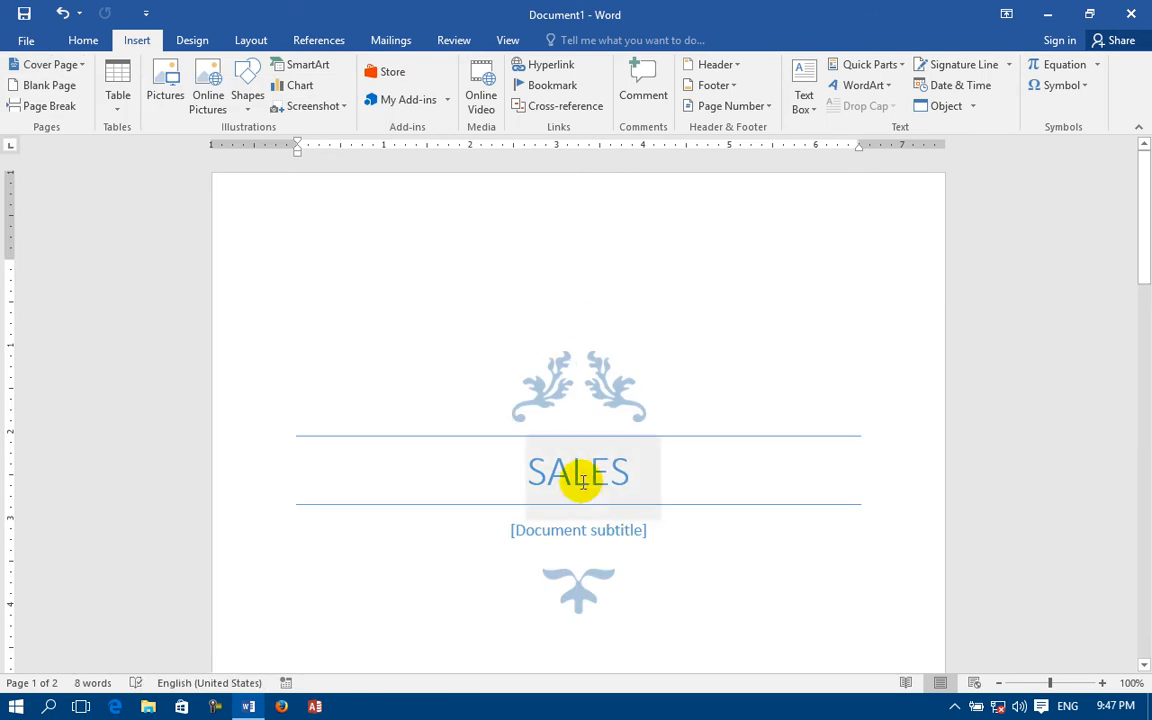
scroll(638, 490, down, 10)
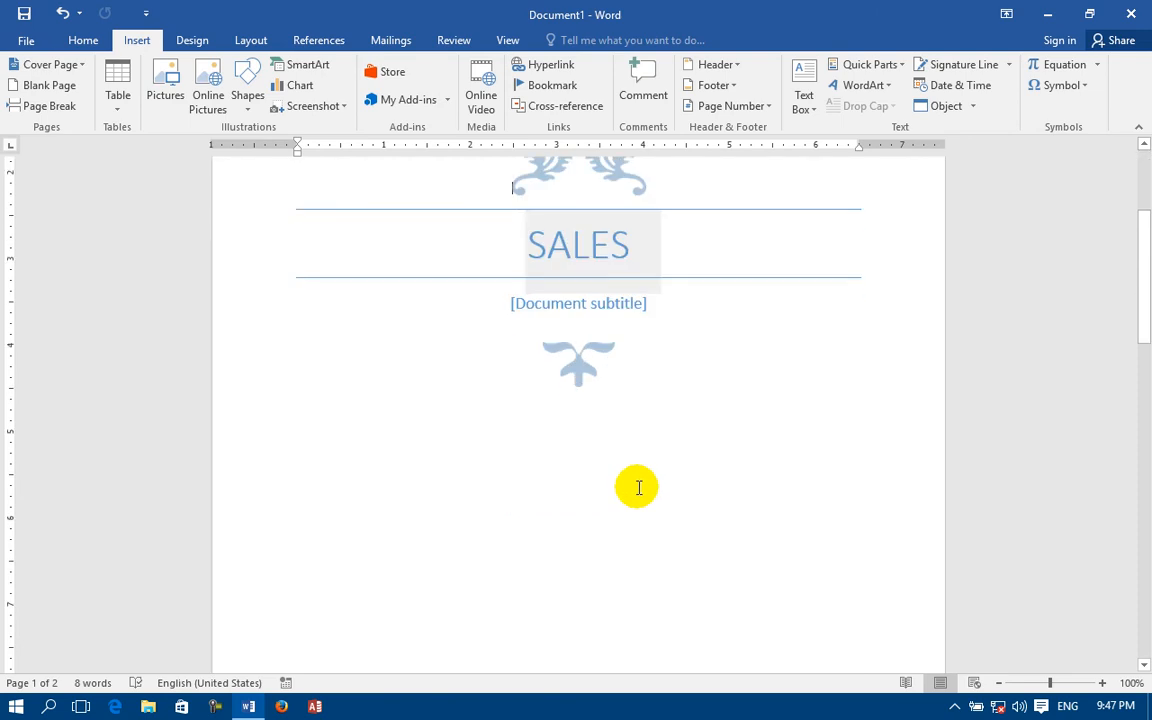
scroll(600, 570, down, 3)
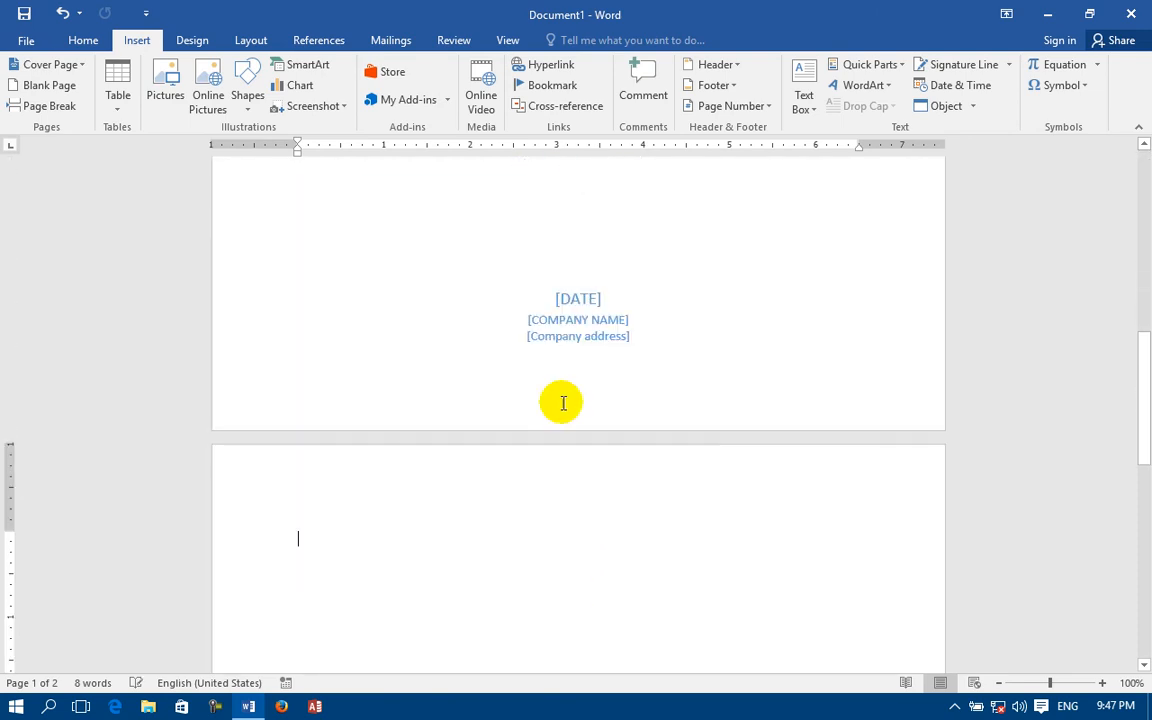
Apply the Grid cover page in place of the current one and put the cursor on page 2
click(62, 66)
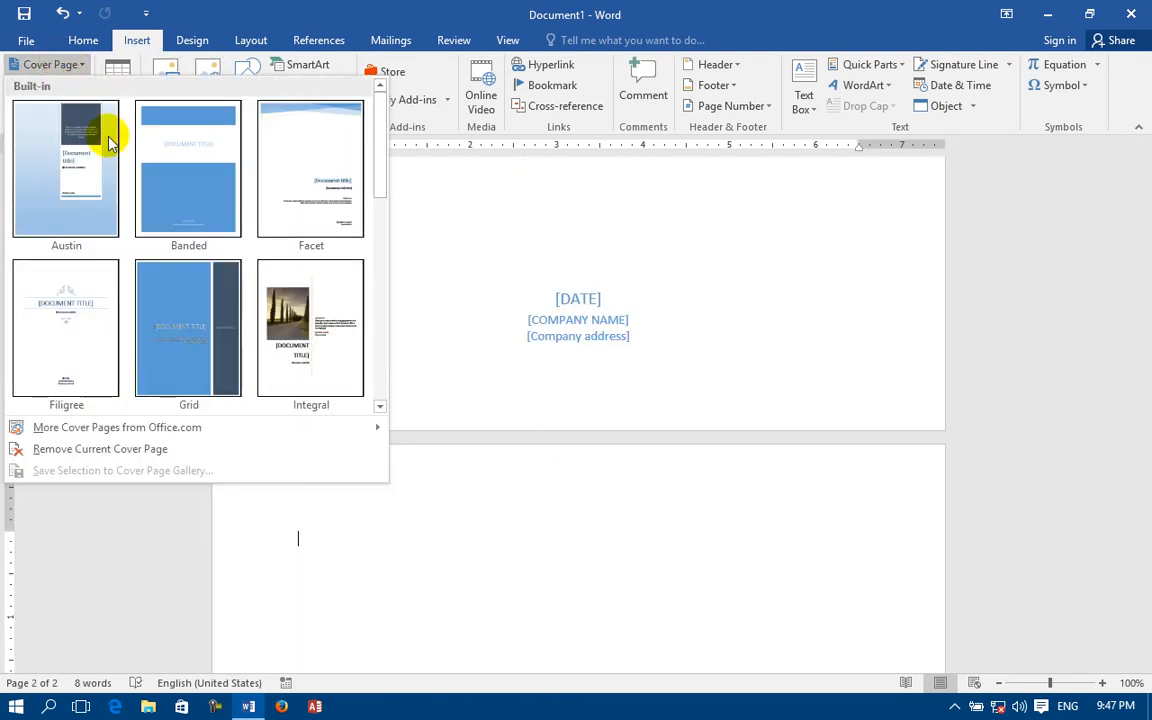
click(193, 311)
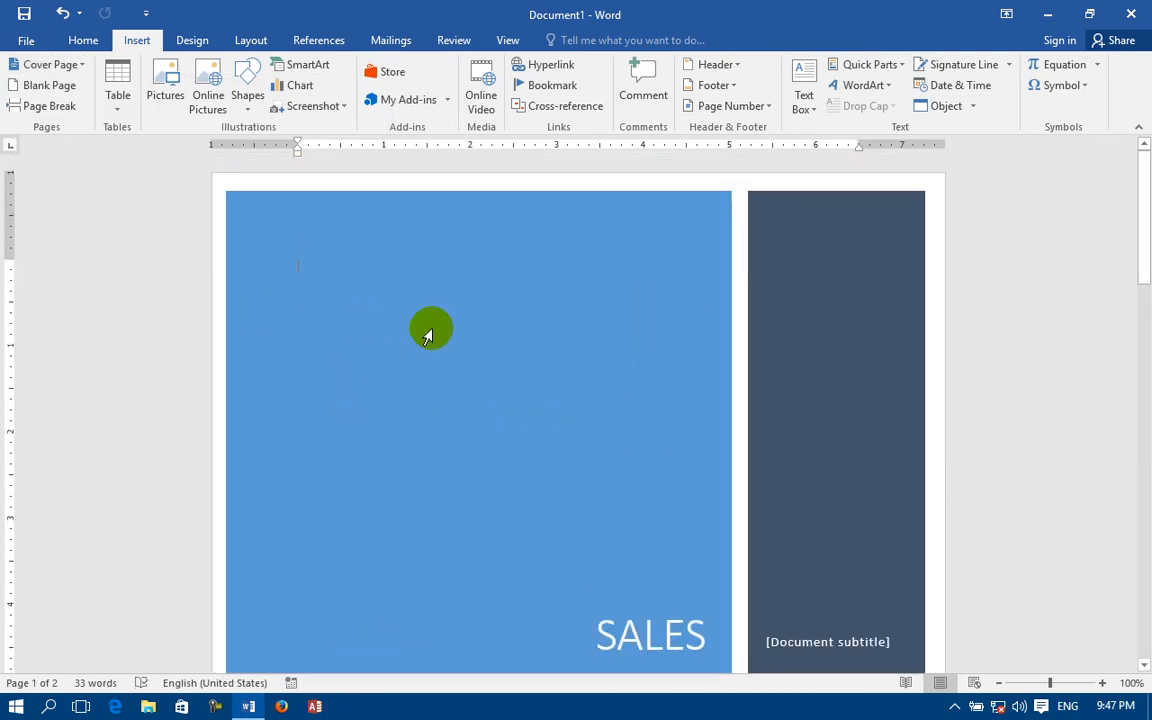
scroll(428, 335, down, 10)
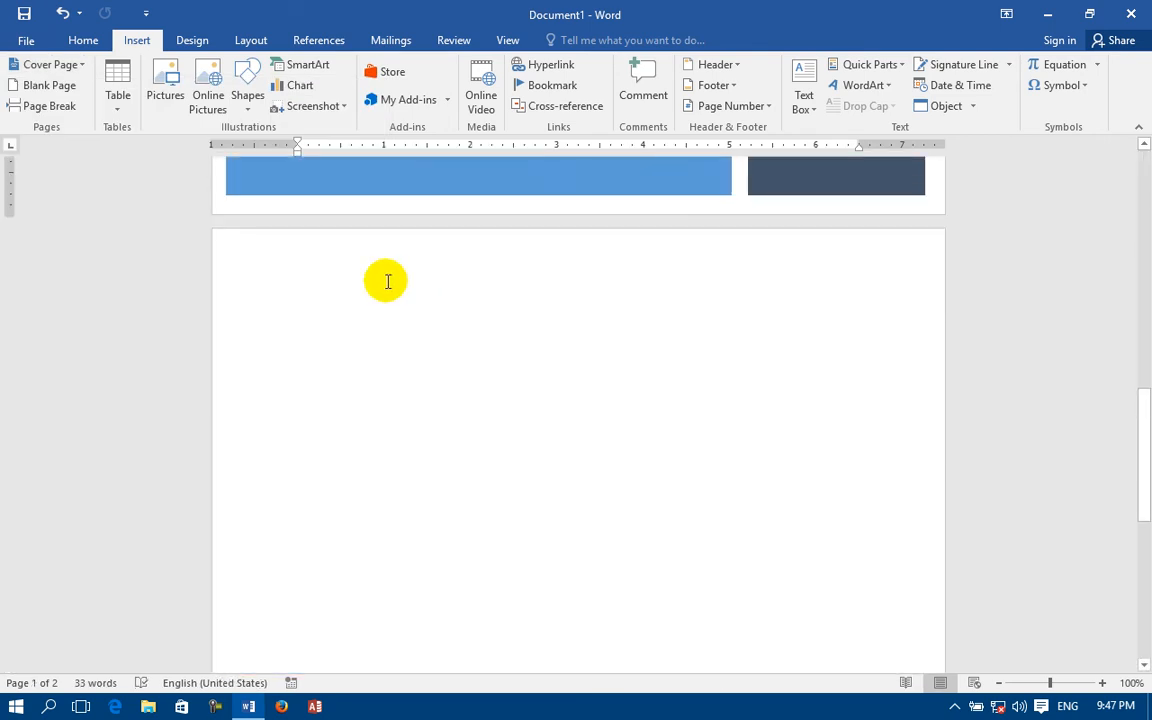
click(386, 281)
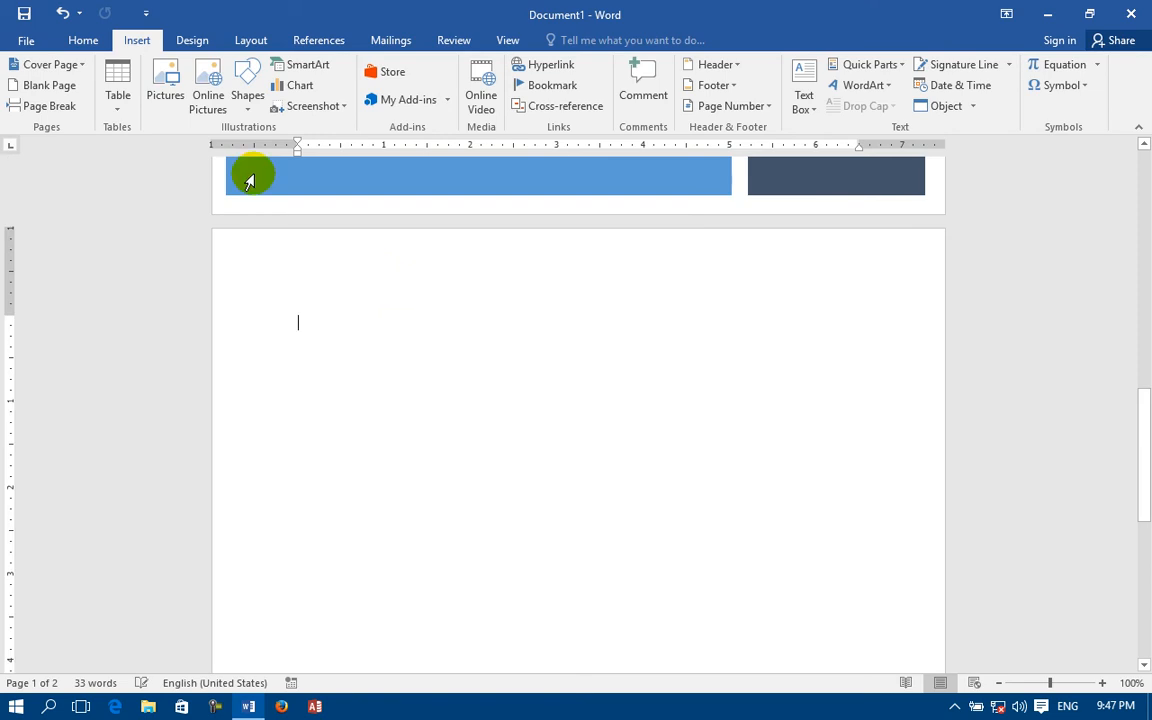
Swap the cover page for the Integral design and place the cursor on the following blank page
click(78, 70)
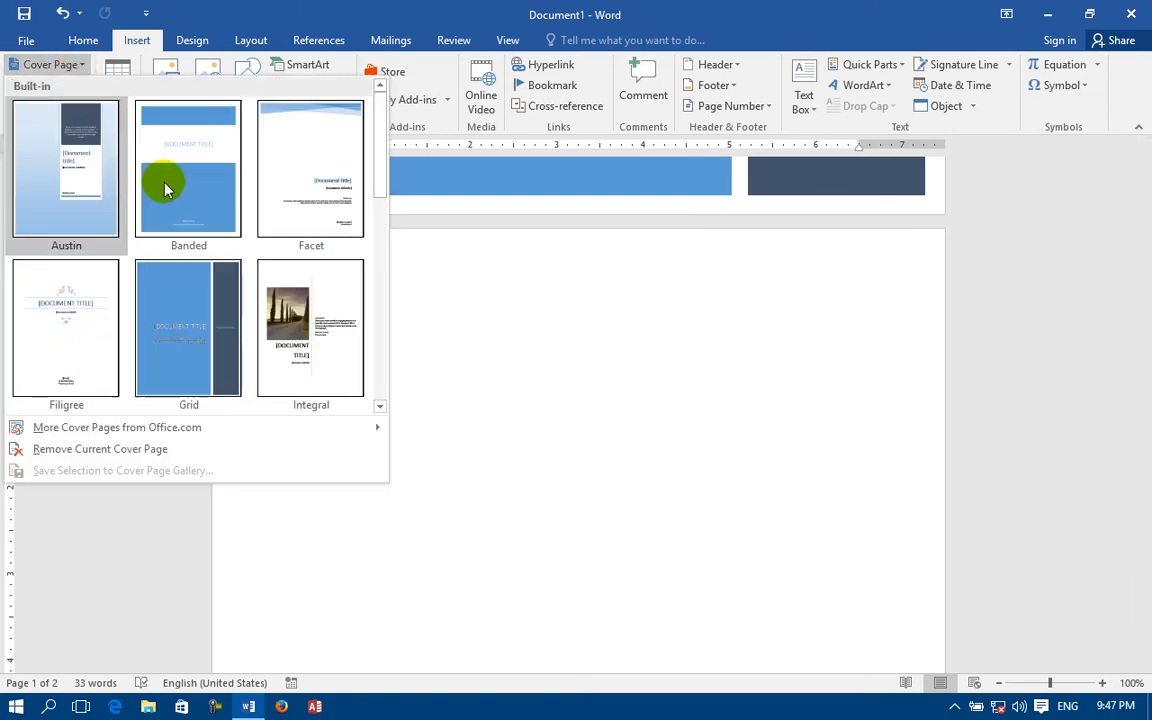
click(332, 347)
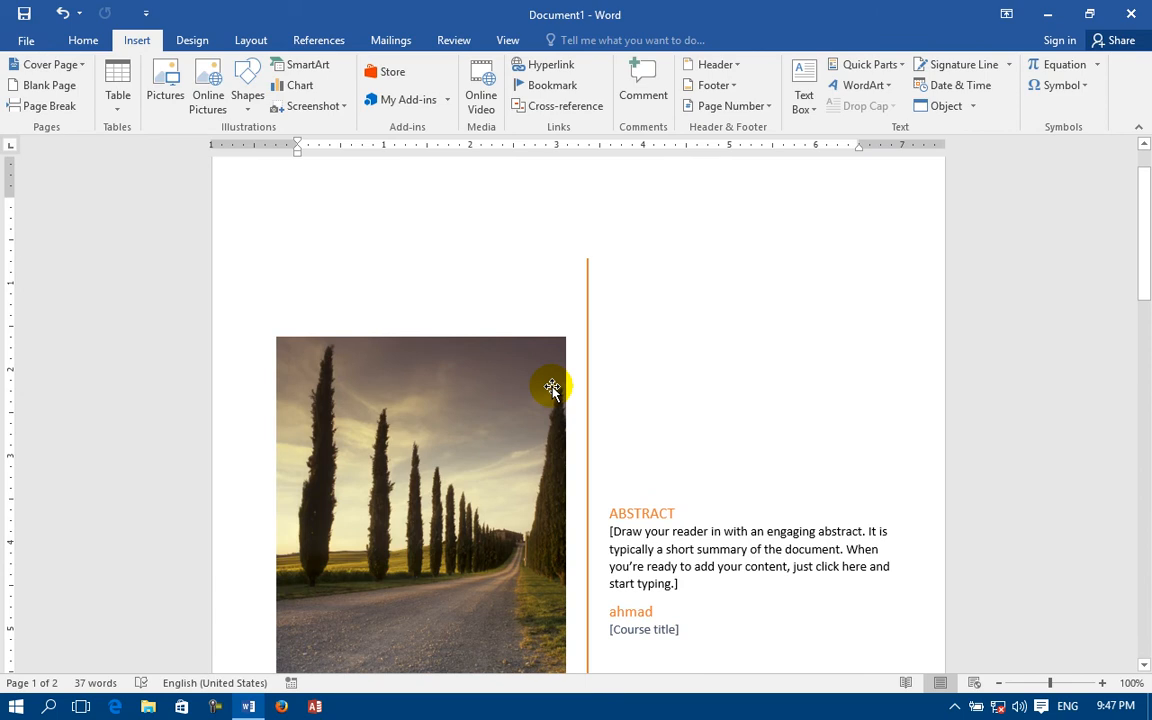
scroll(550, 390, down, 10)
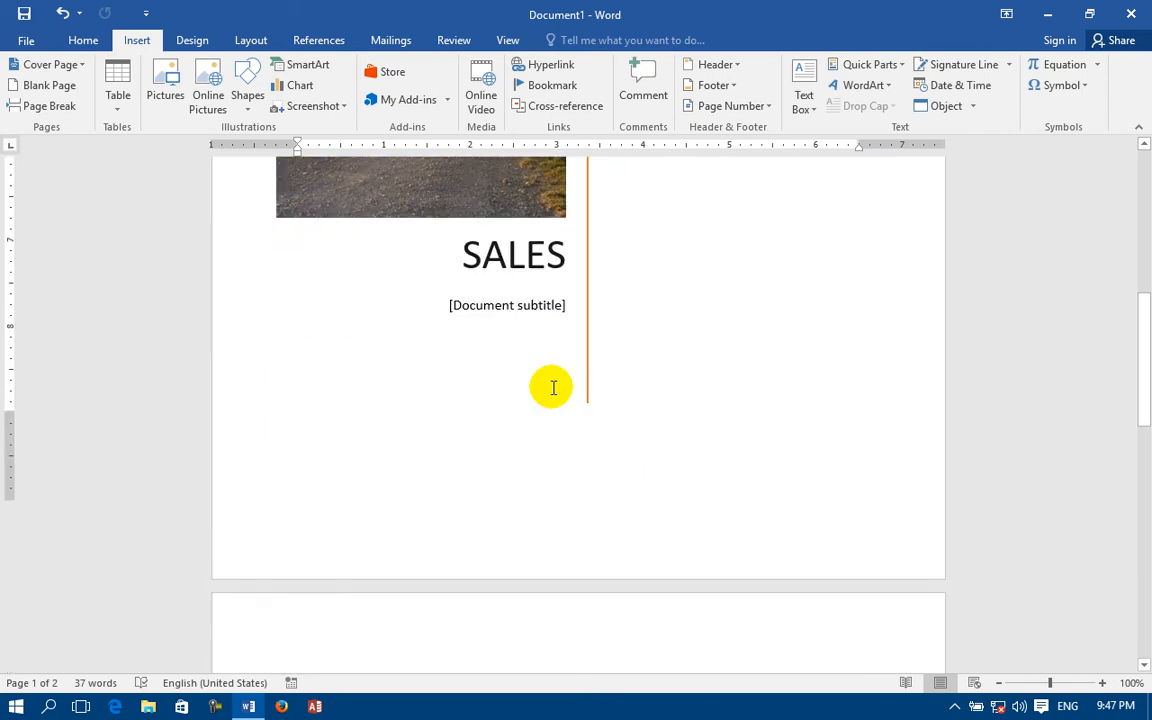
click(511, 447)
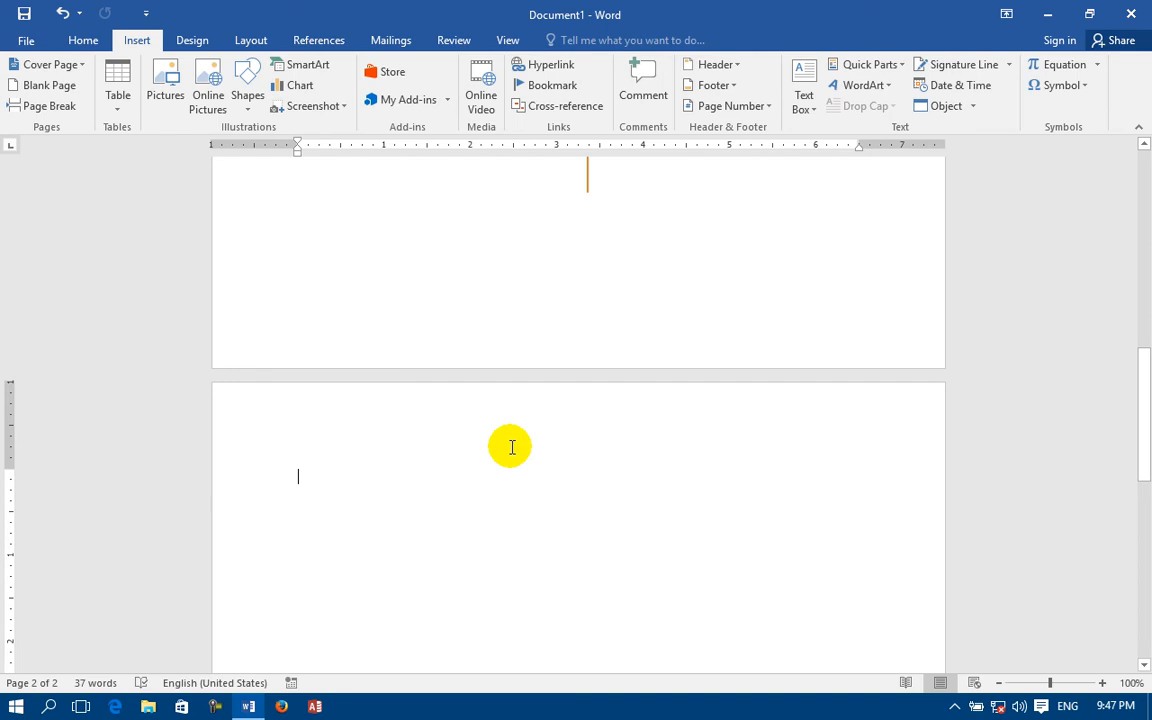
Replace the cover page with the Ion (Dark) design and look it over down to page 2
click(47, 64)
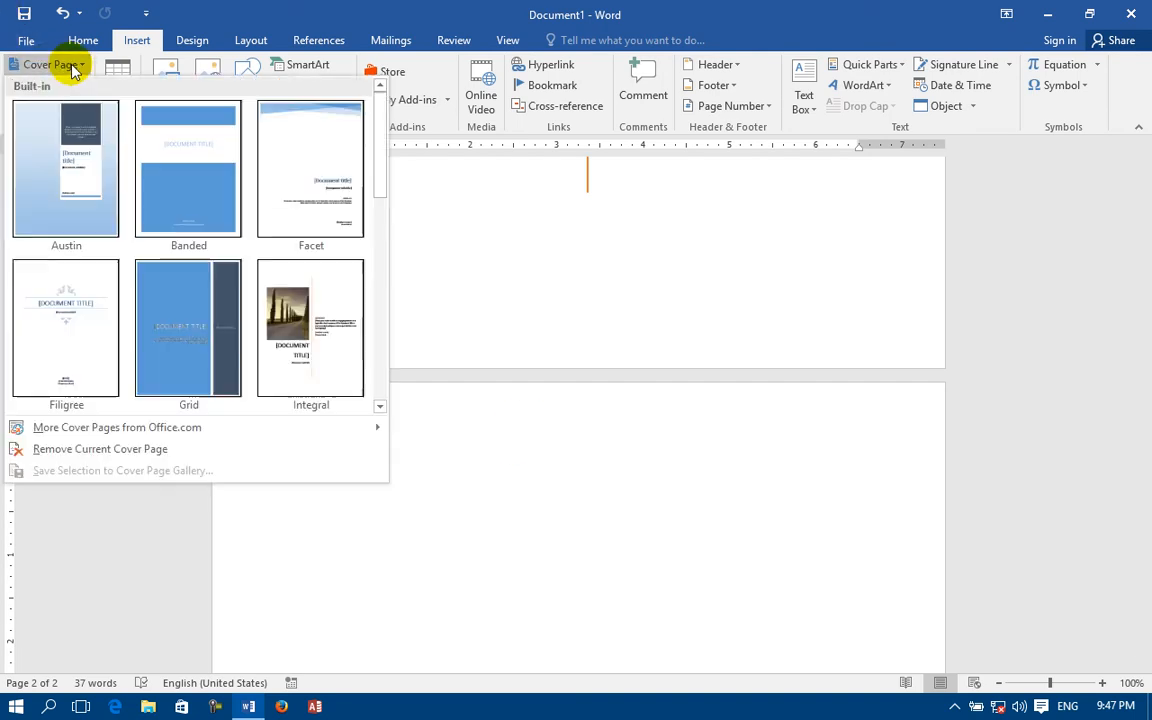
click(380, 405)
click(380, 405)
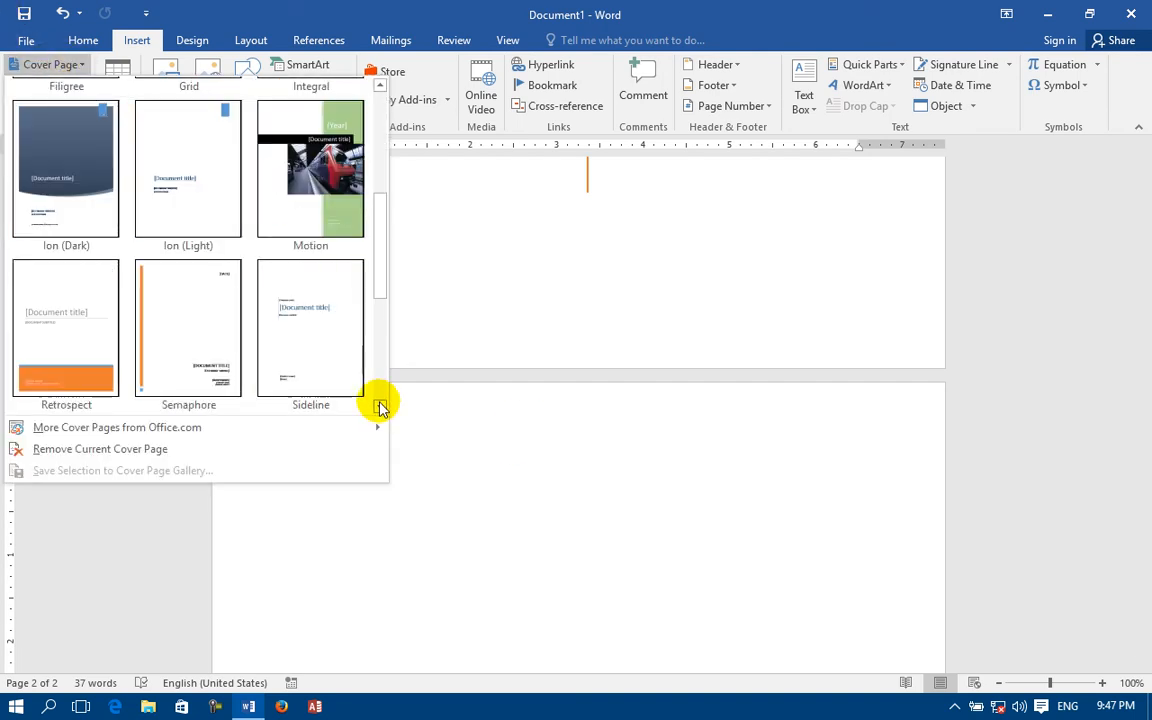
click(86, 178)
scroll(463, 330, up, 2)
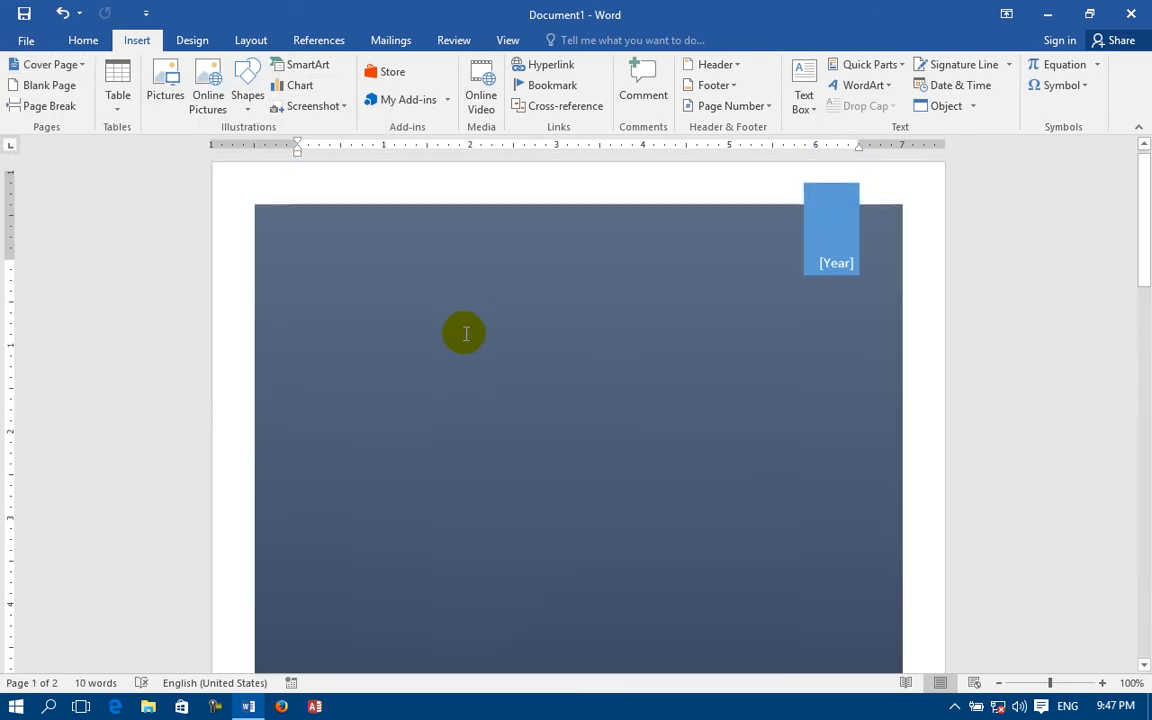
scroll(465, 333, down, 10)
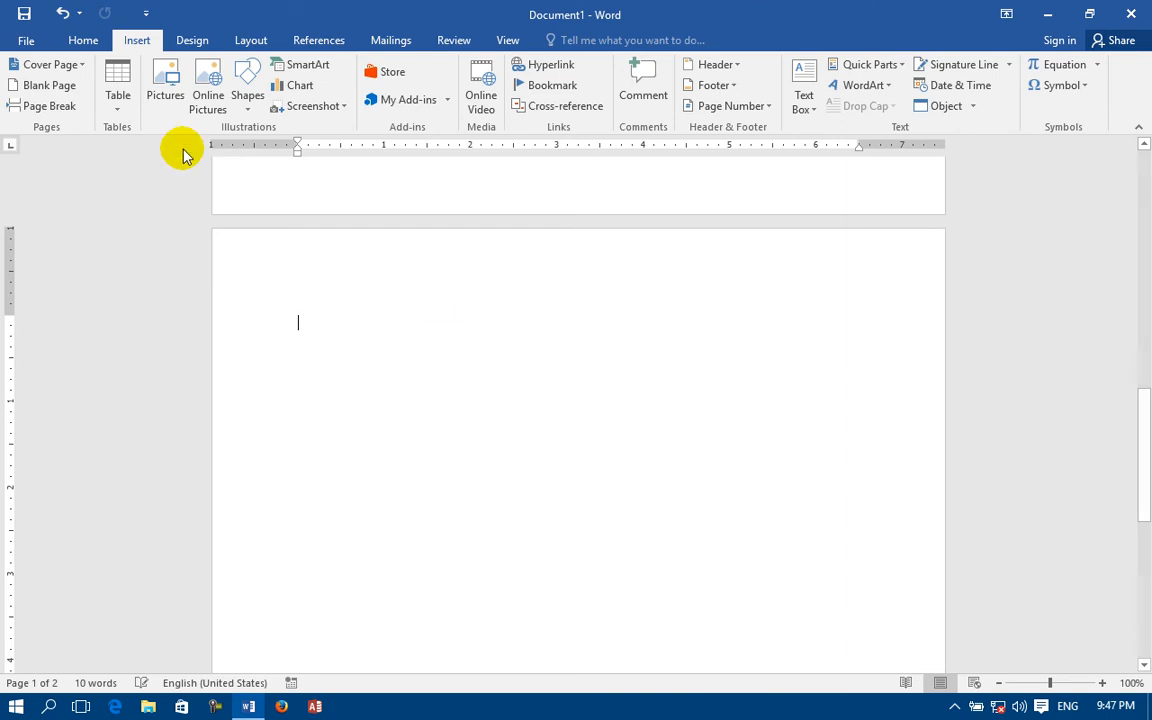
Change the cover page to the Ion (Light) design and view its title area
click(50, 66)
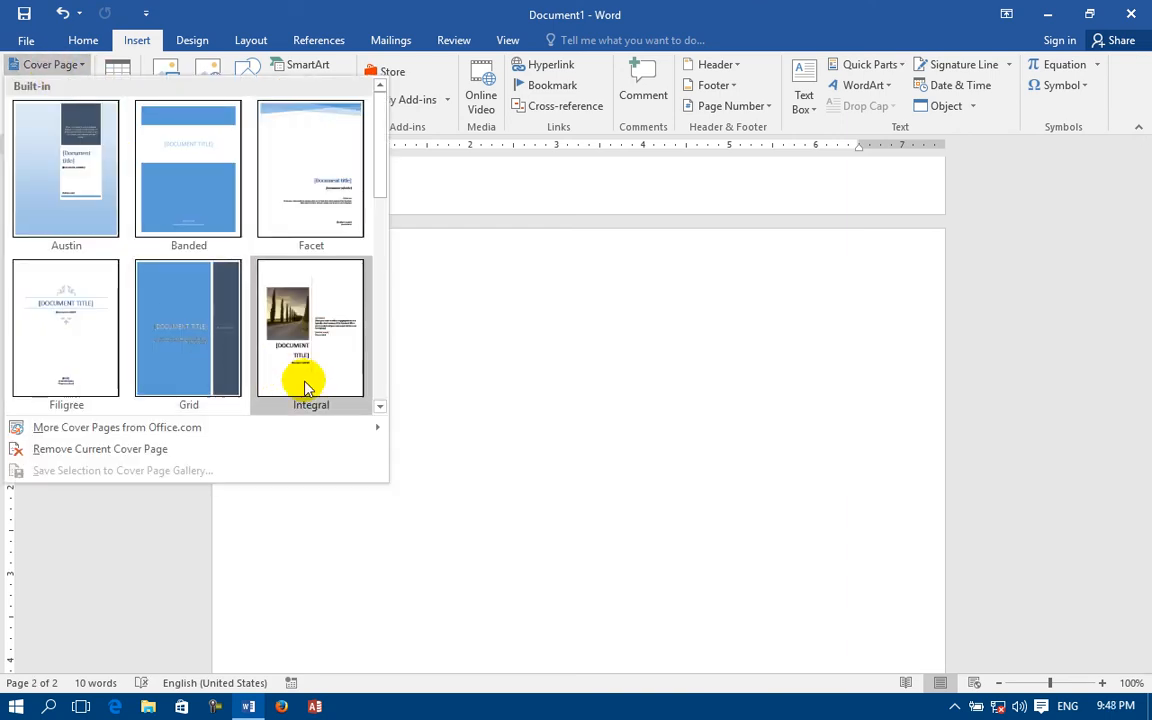
click(380, 405)
click(380, 405)
click(175, 180)
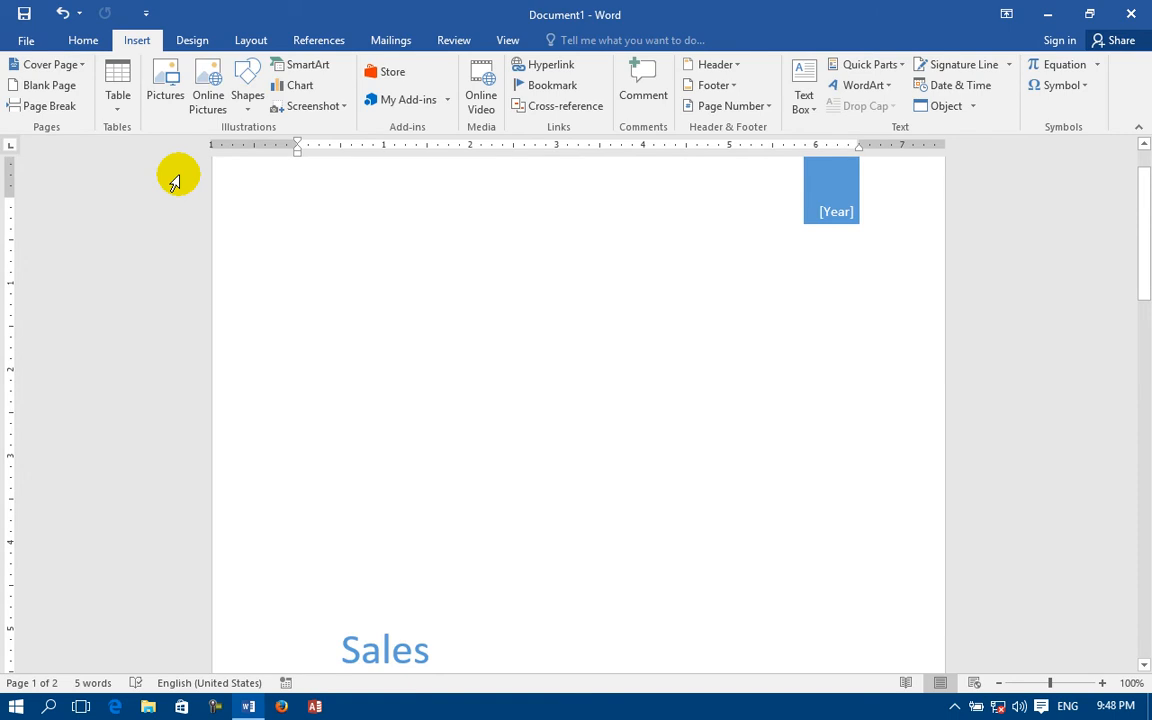
scroll(175, 180, down, 5)
Browse the built-in cover page designs, apply Motion to the document and review the whole cover
click(50, 64)
scroll(285, 300, down, 5)
scroll(230, 250, up, 4)
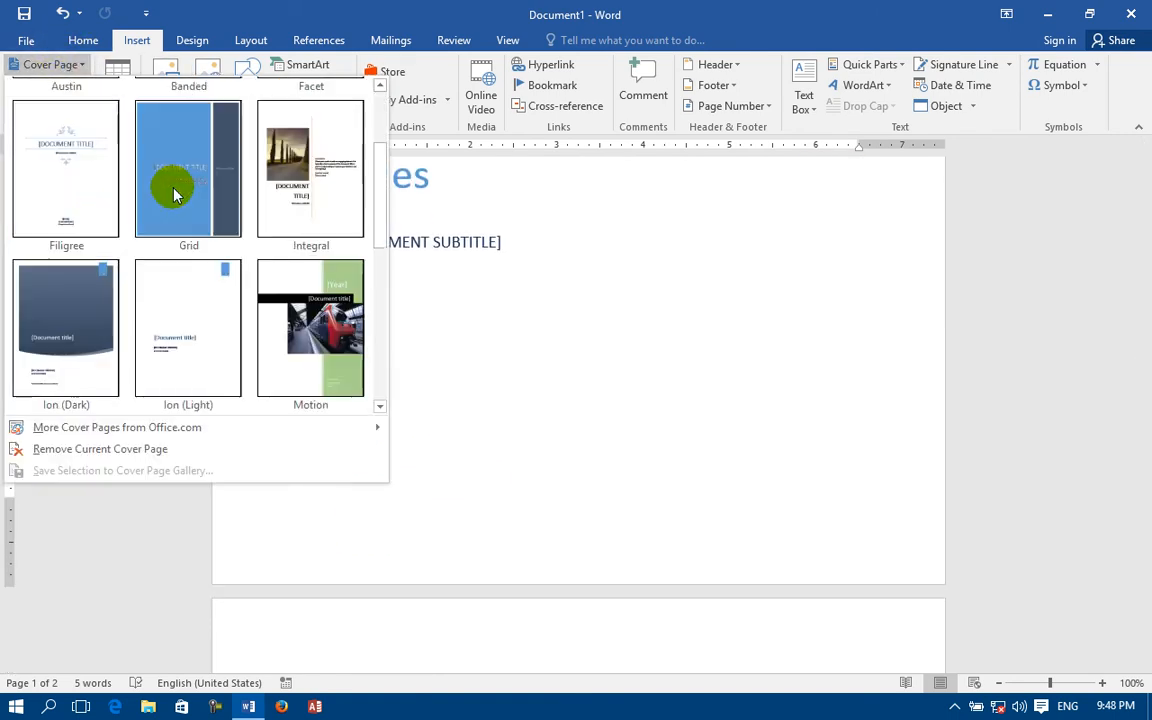
scroll(228, 260, down, 4)
scroll(257, 145, up, 4)
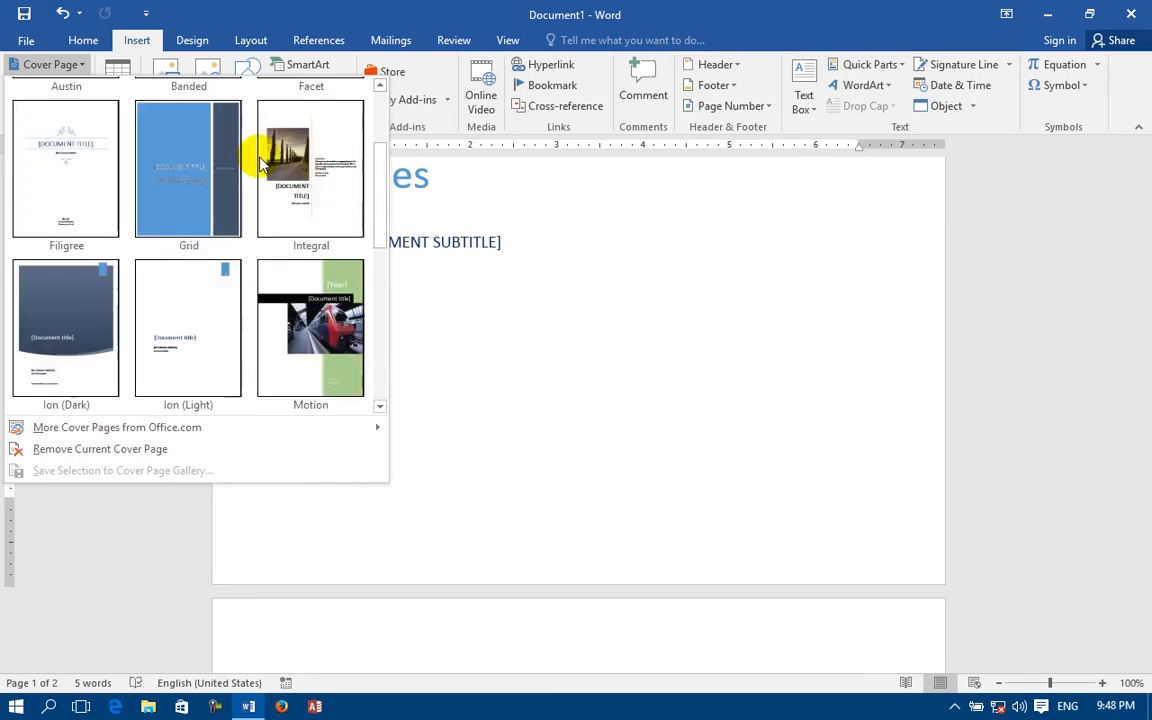
click(349, 378)
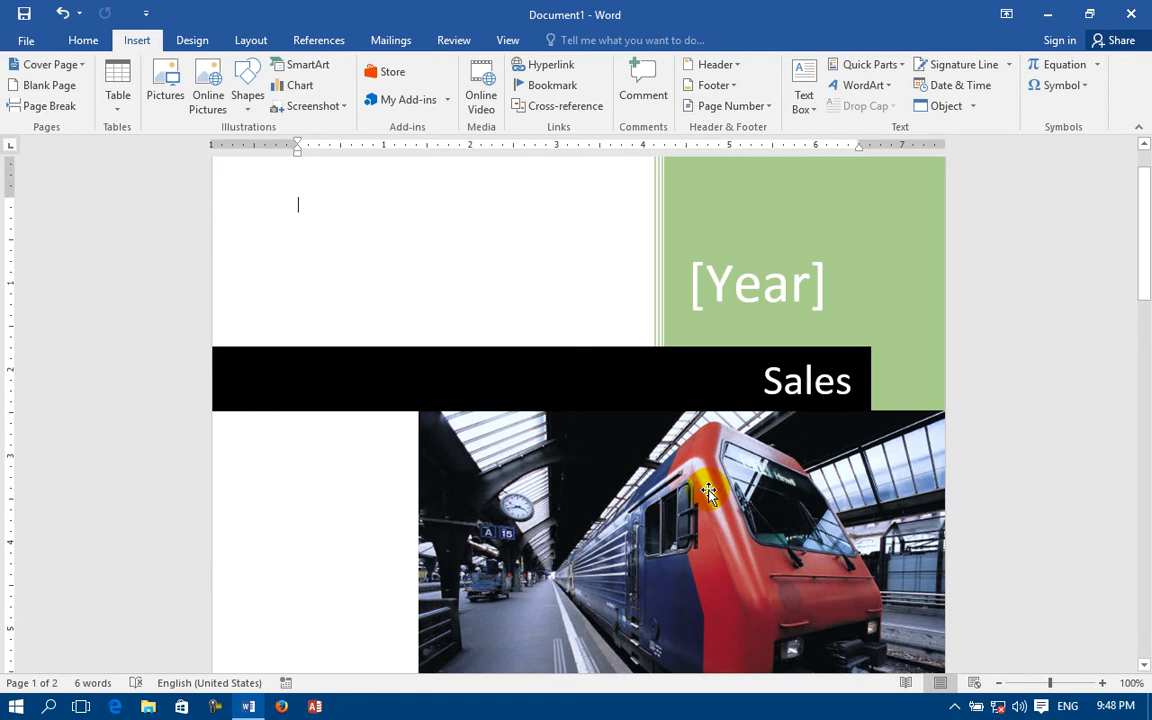
scroll(708, 492, down, 10)
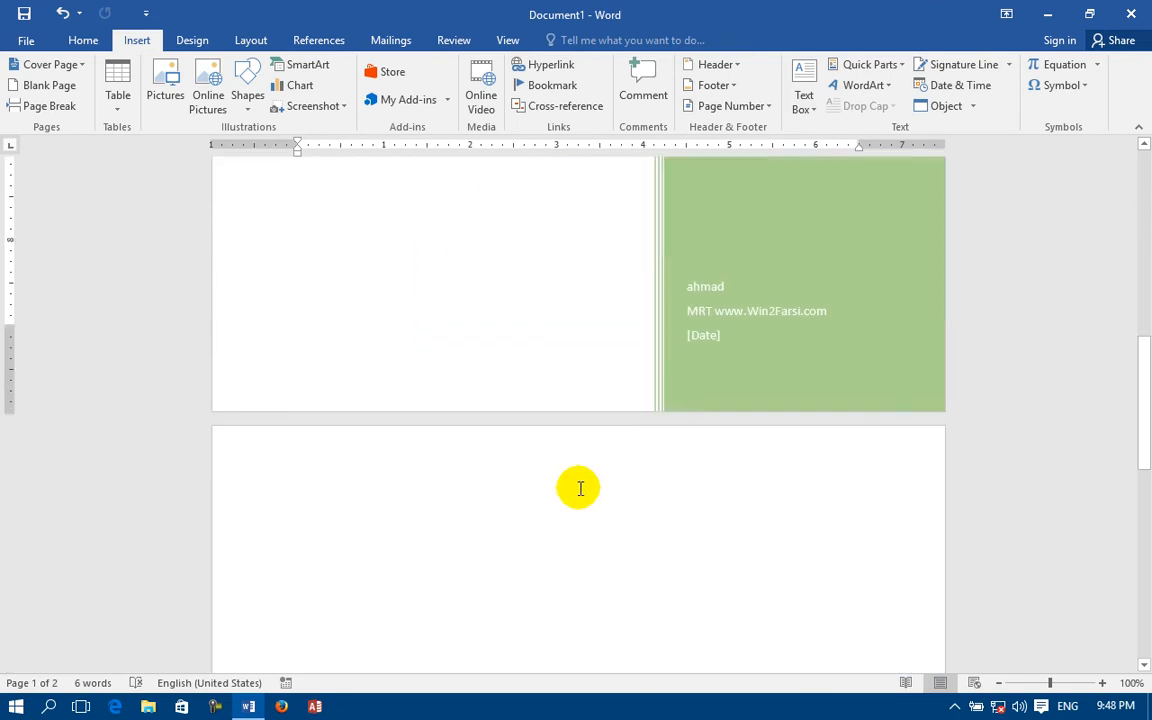
Replace the cover page with the Slice (Dark) design and look over its title area
click(47, 65)
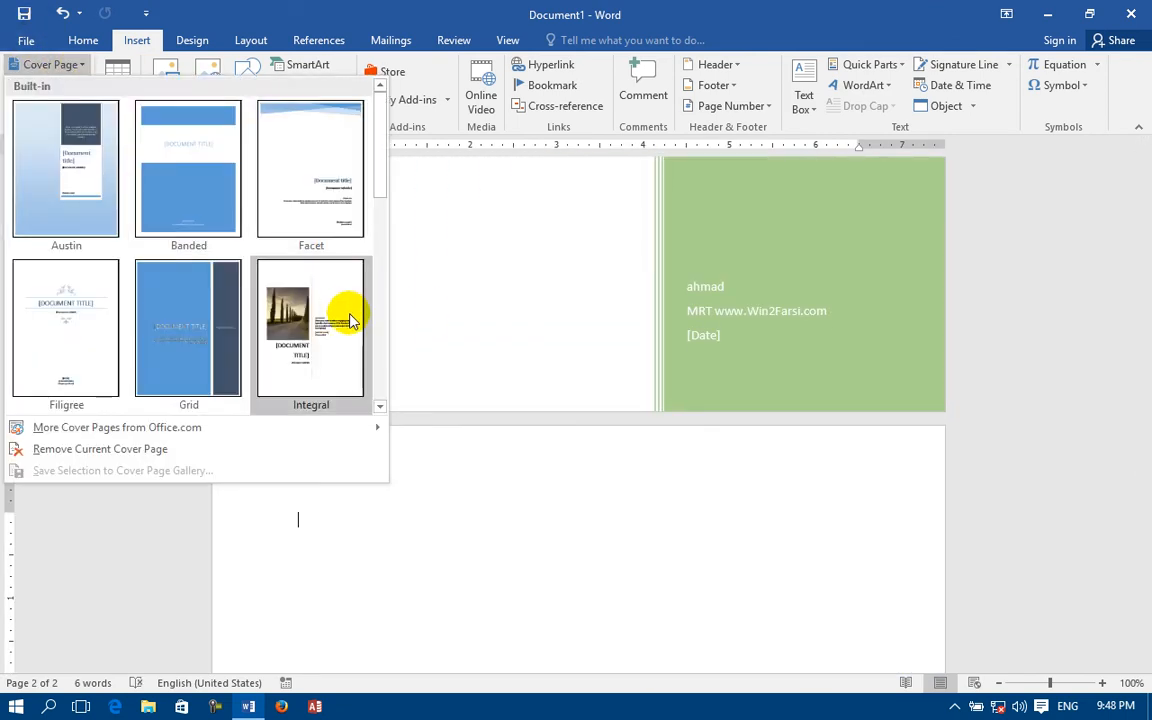
scroll(347, 303, down, 5)
click(64, 165)
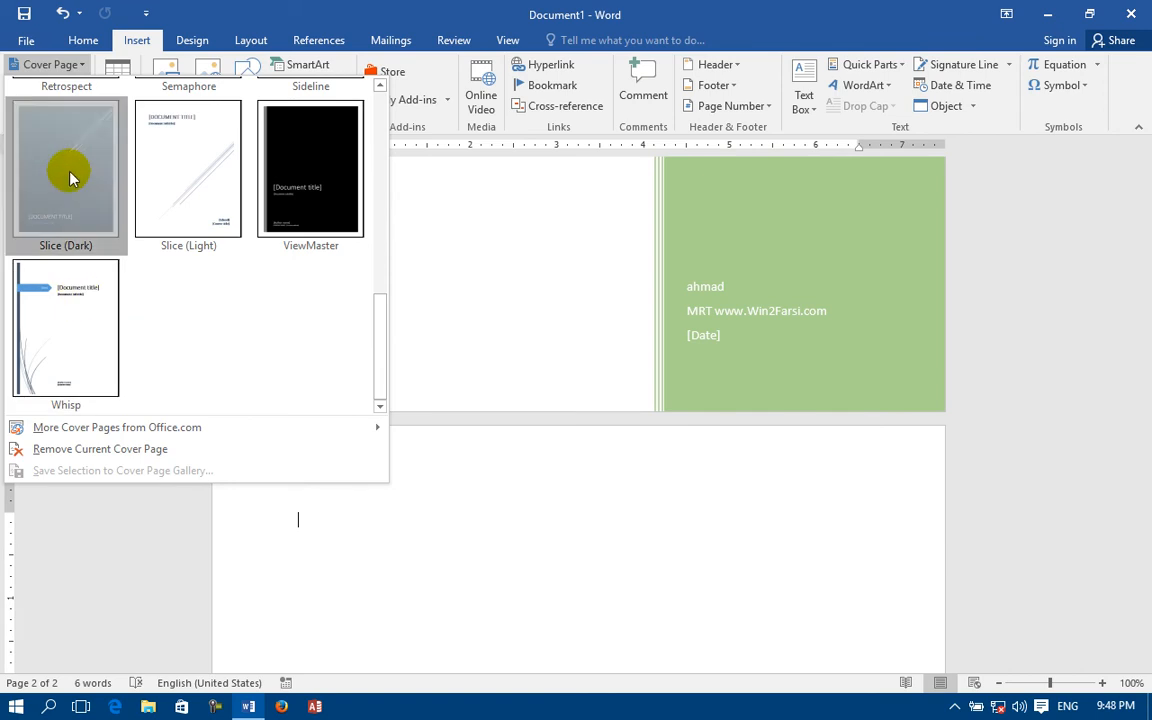
scroll(684, 473, down, 6)
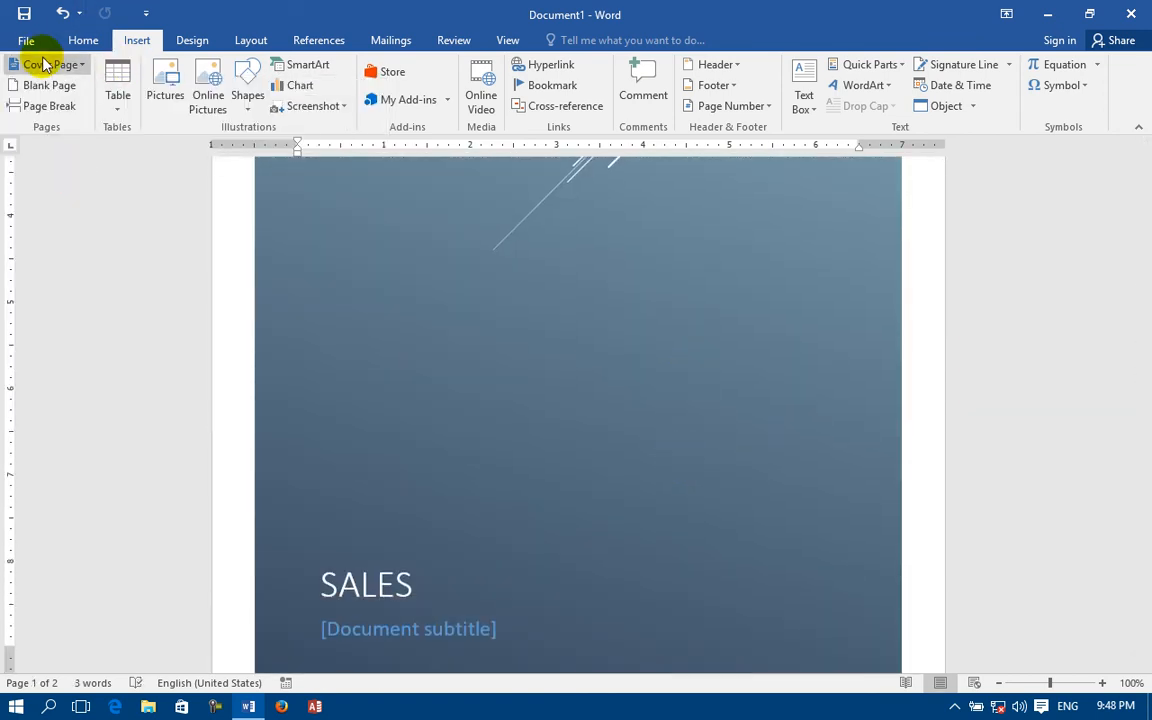
Change the cover page to the Slice (Light) design and review its layout
click(44, 64)
scroll(285, 320, down, 5)
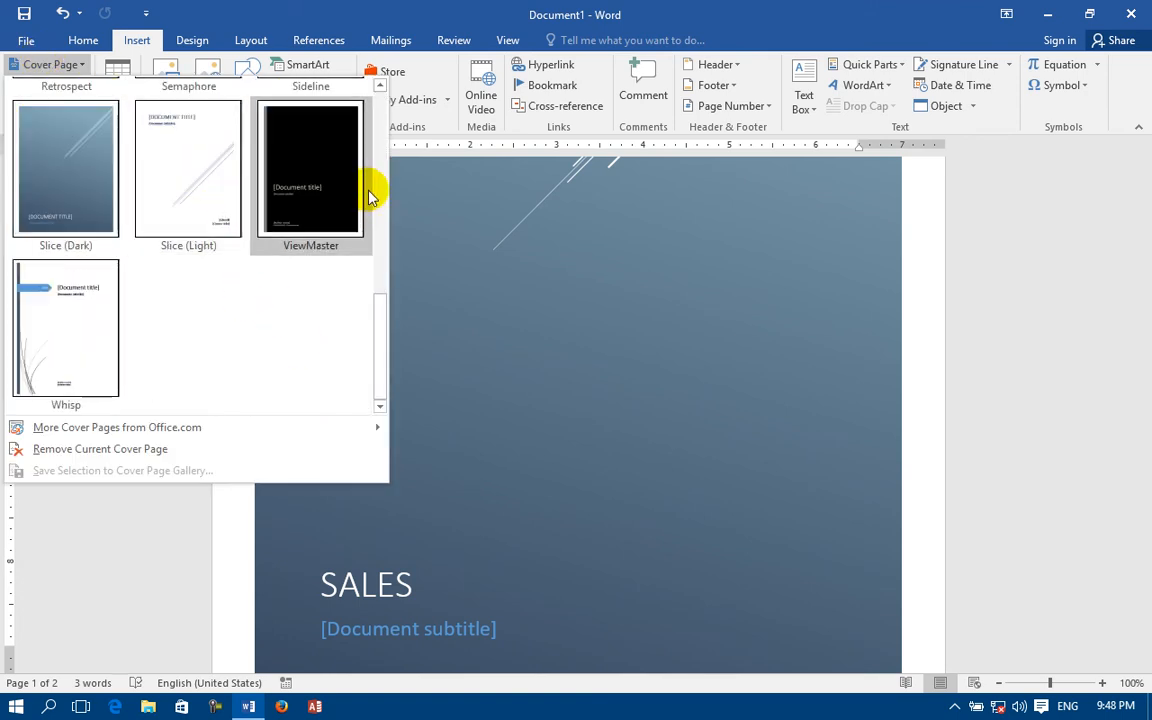
click(240, 190)
scroll(648, 421, down, 2)
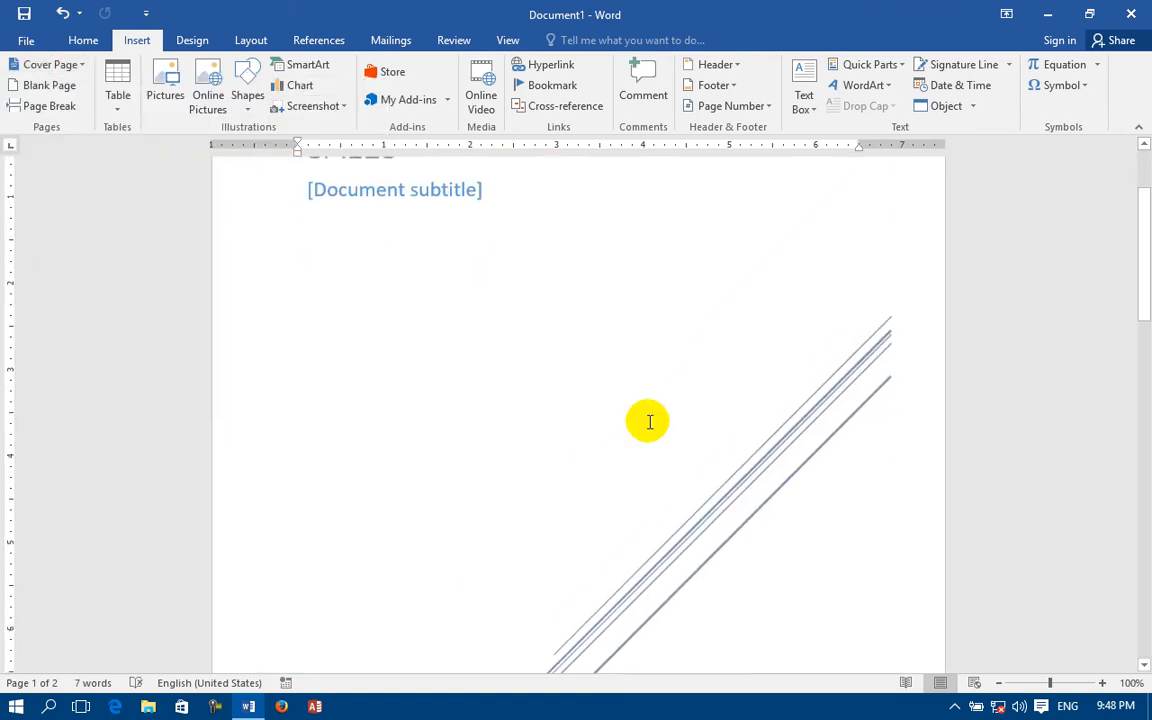
key(ctrl+z)
Swap the cover page for the ViewMaster design and view its title and subtitle
click(70, 66)
scroll(373, 347, down, 5)
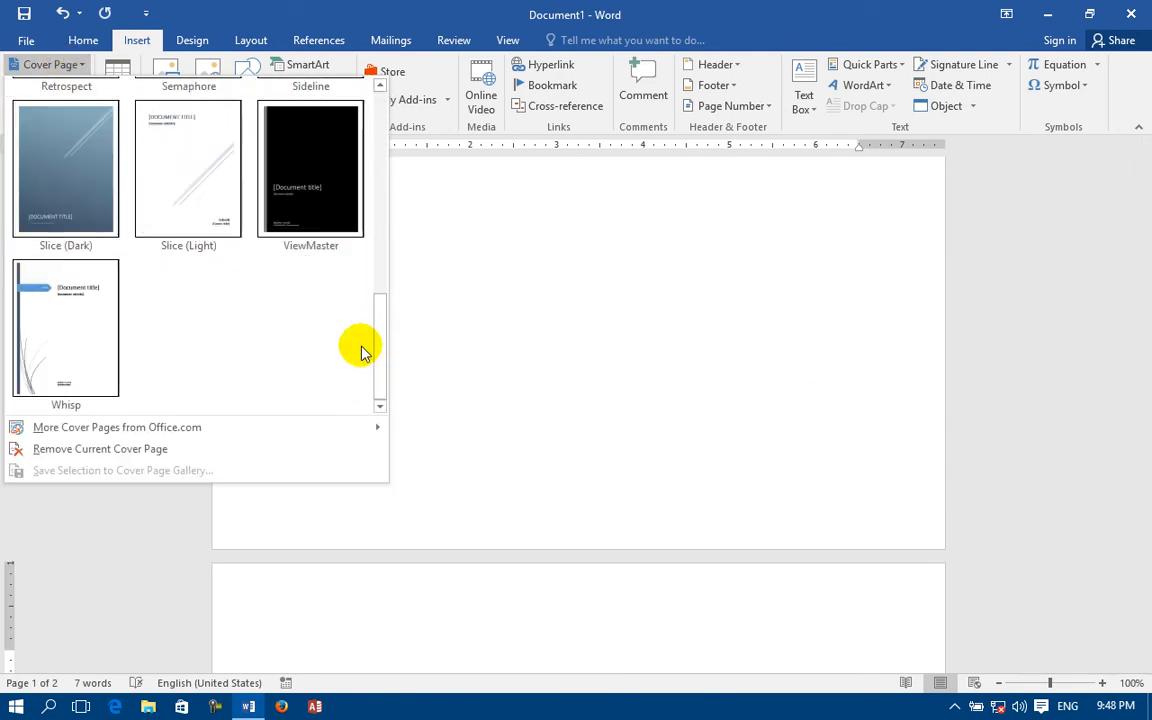
click(330, 208)
scroll(500, 358, down, 3)
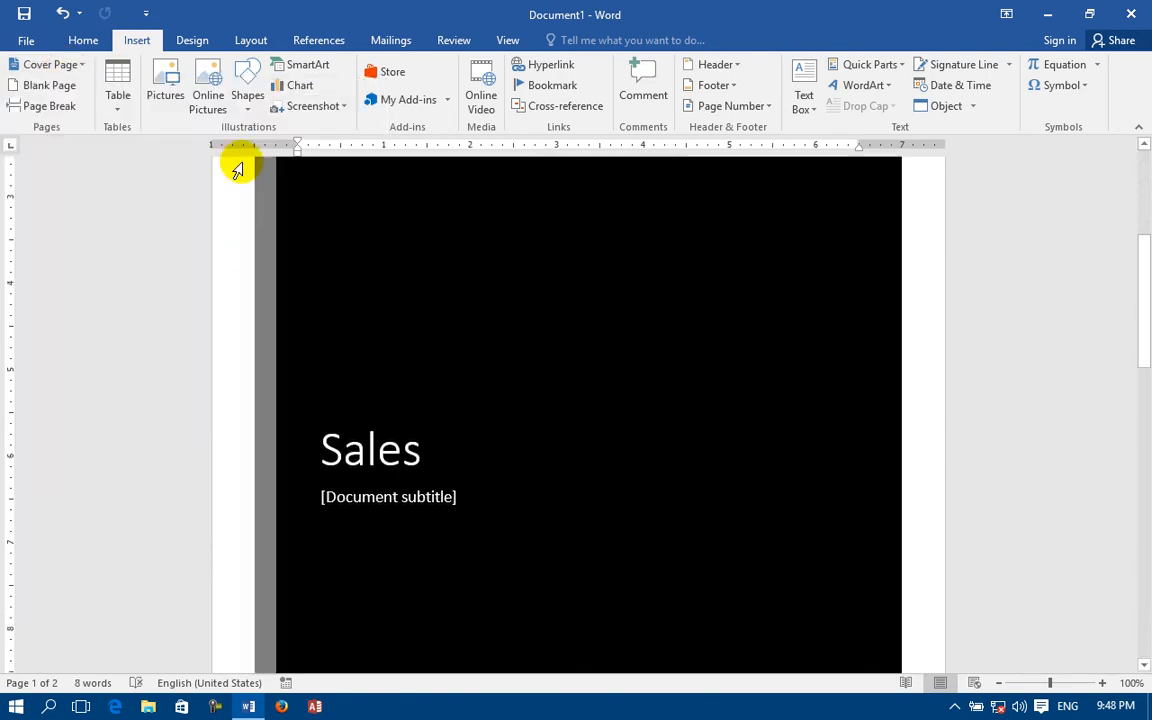
Replace the cover page with the Whisp design
click(46, 64)
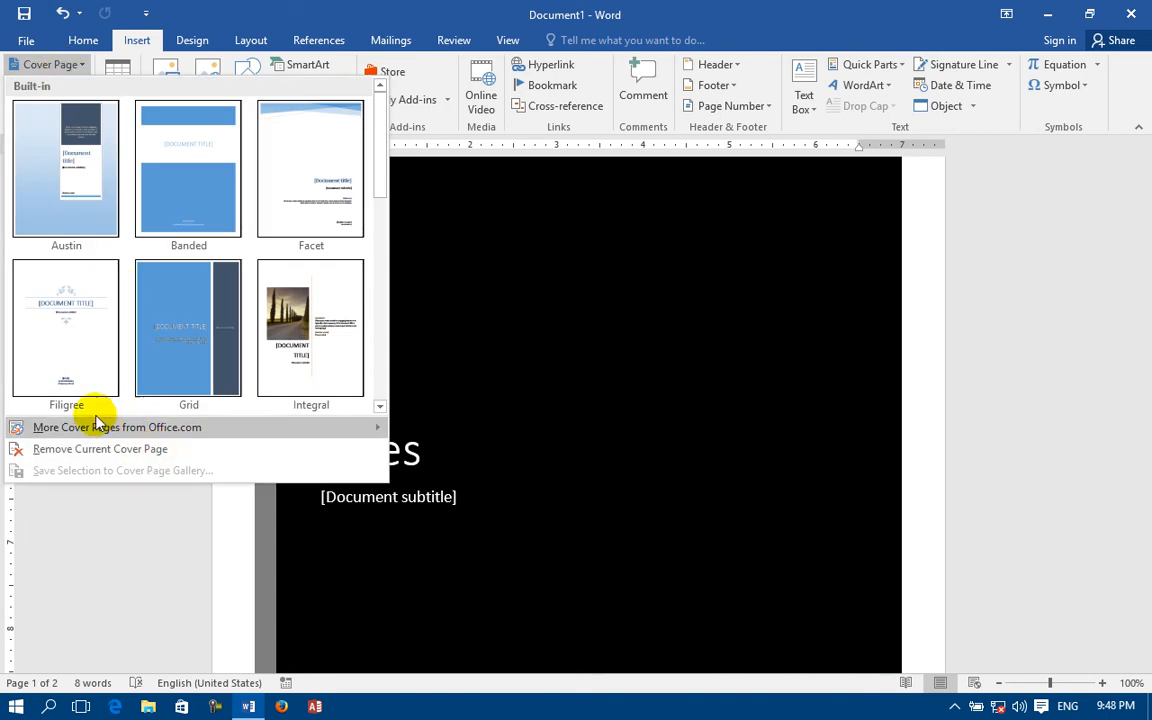
scroll(66, 375, down, 5)
click(62, 370)
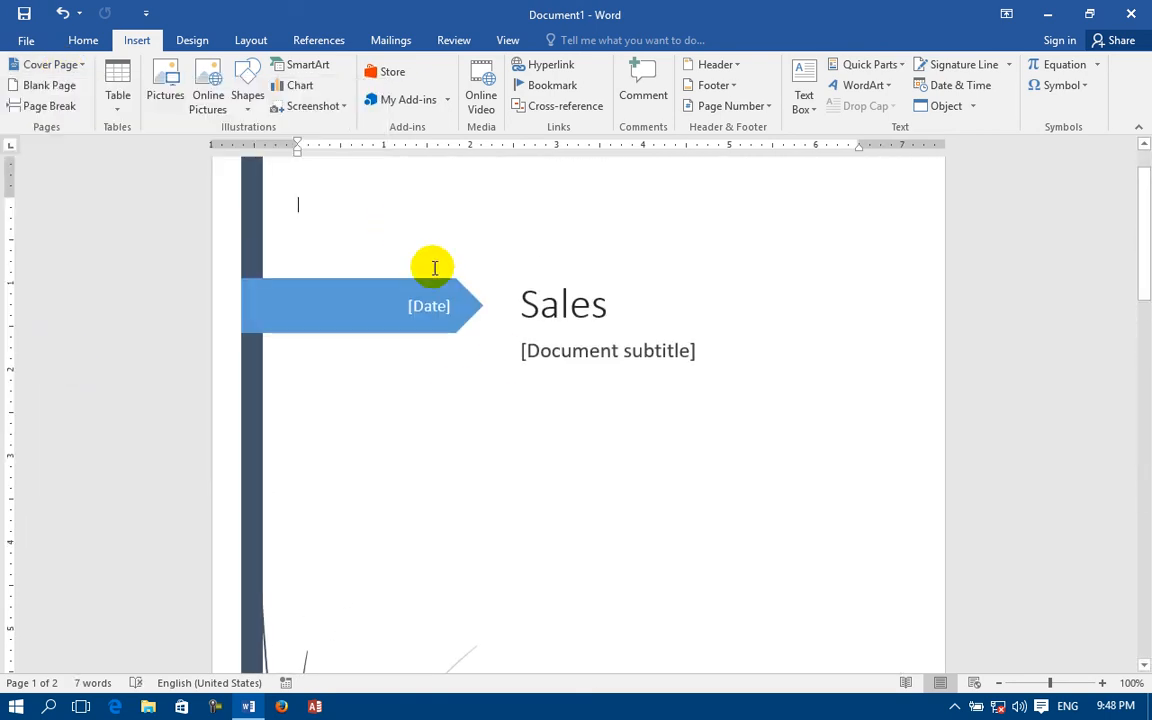
Set the date on the Whisp cover page to 2/26/2016
click(614, 355)
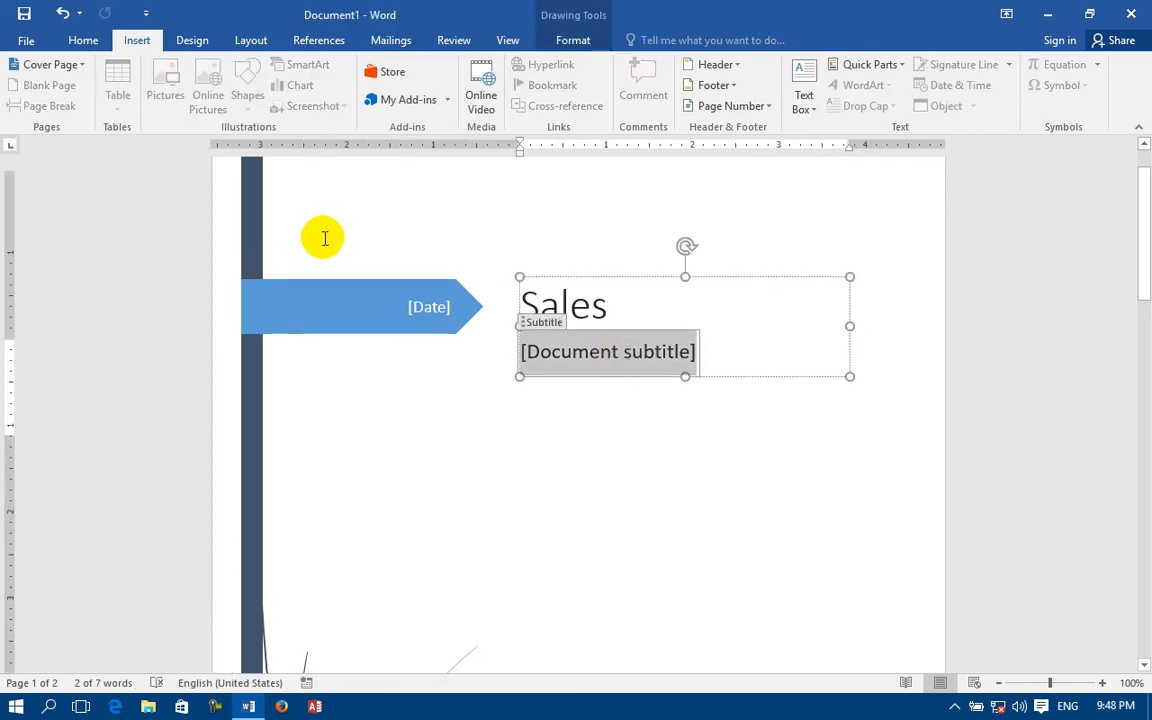
scroll(324, 238, up, 1)
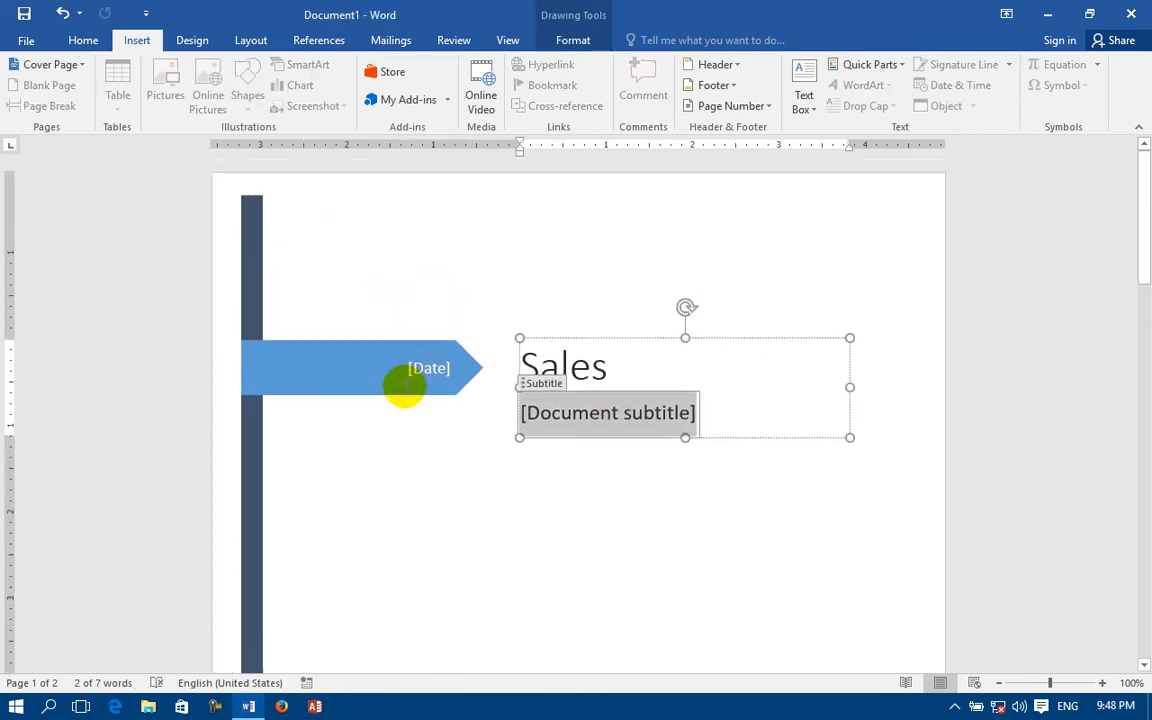
click(422, 369)
click(466, 370)
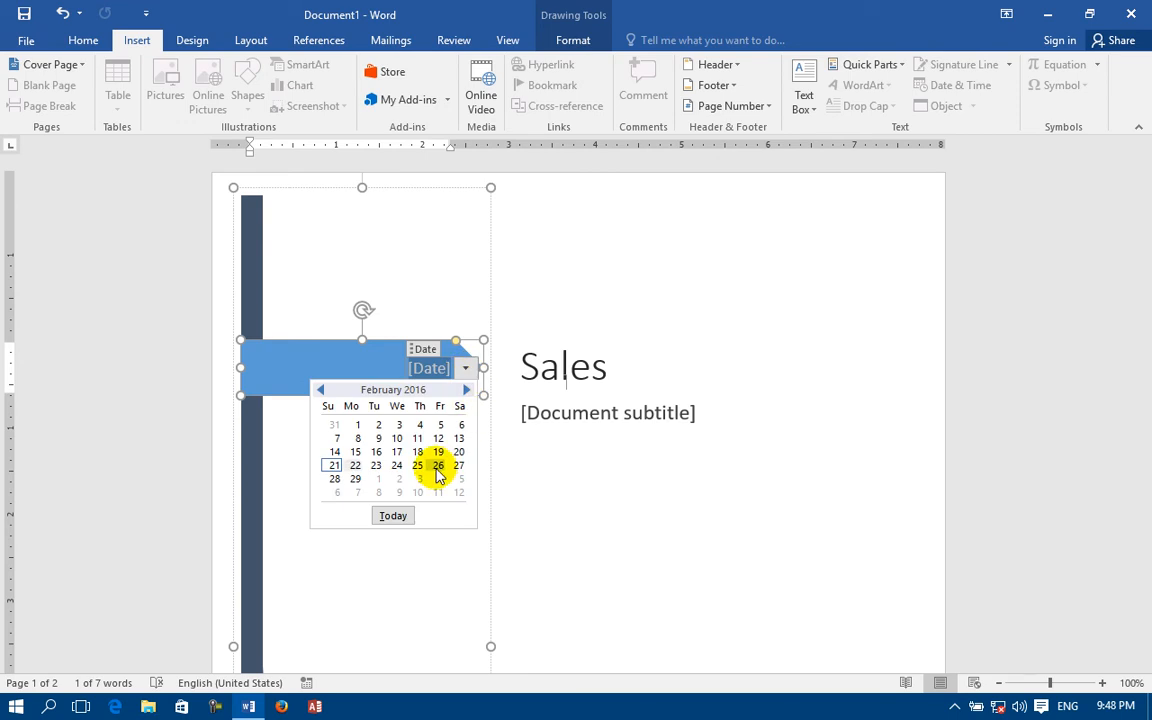
click(437, 466)
Enter 2016 sales as the cover's subtitle and place the cursor in the company field near the foot of the page
click(548, 368)
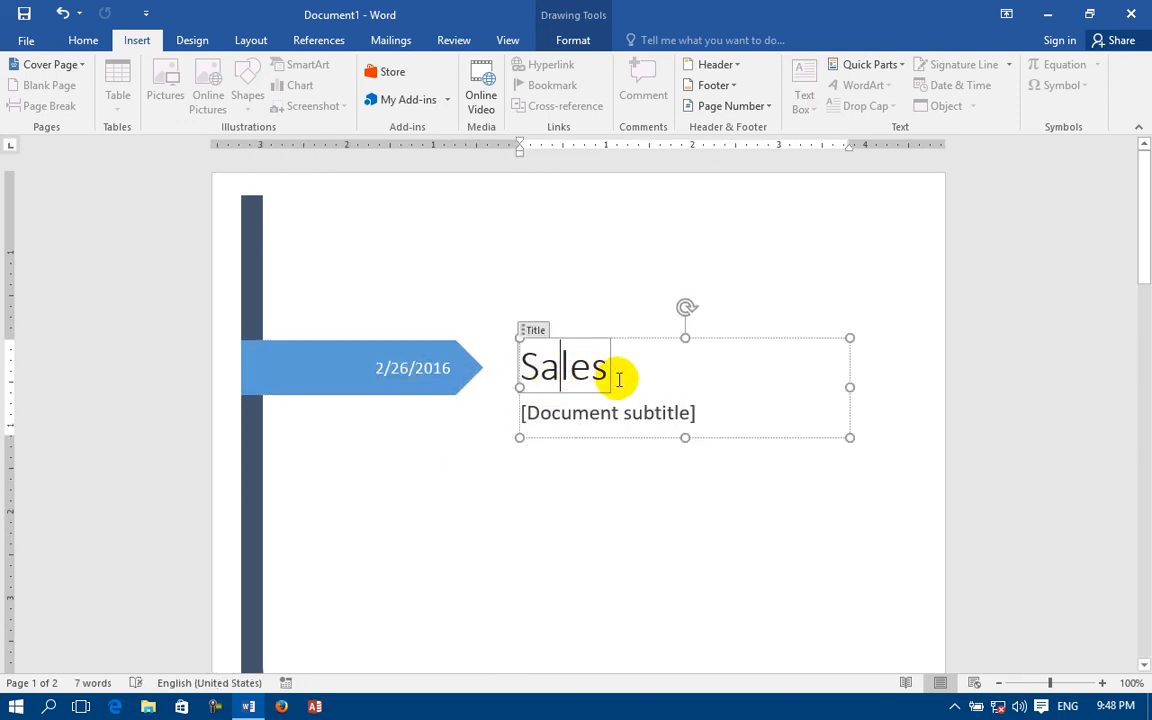
click(619, 416)
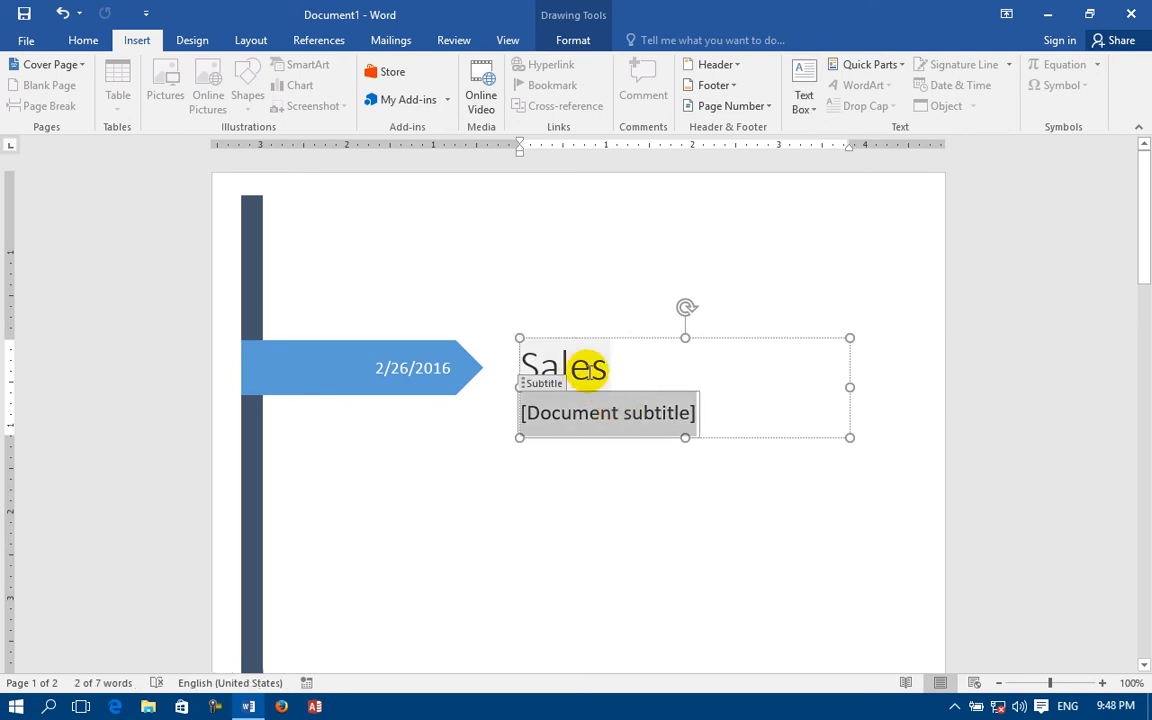
drag(627, 373, 517, 368)
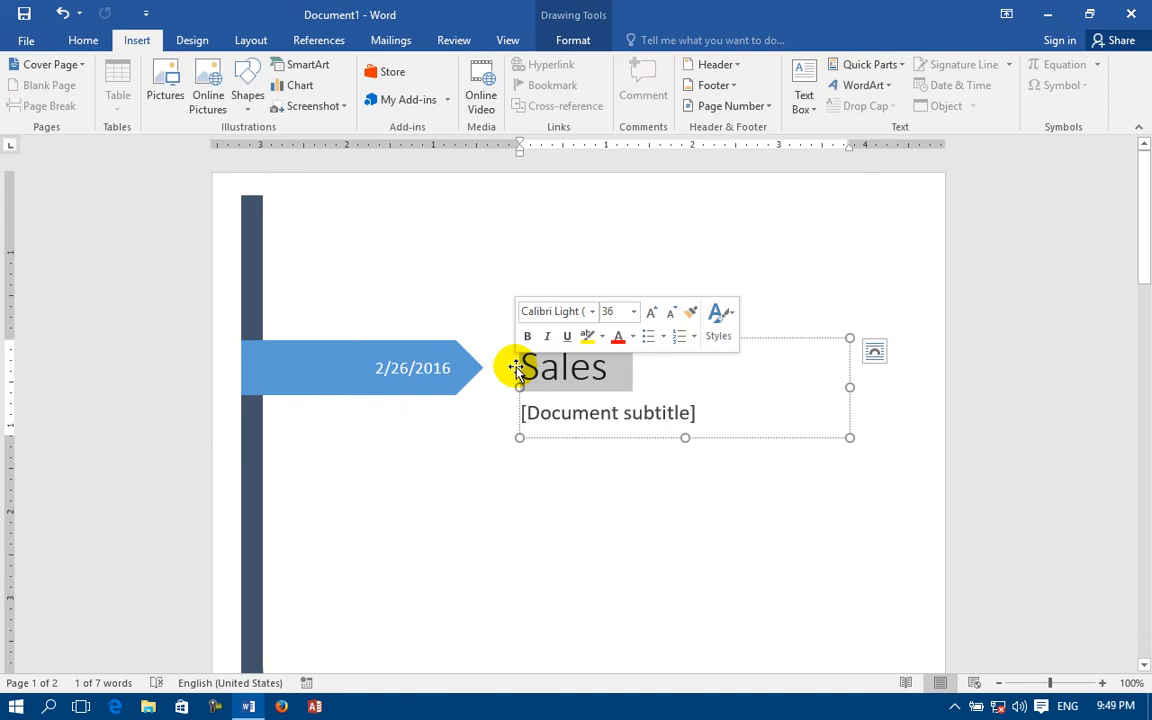
click(552, 412)
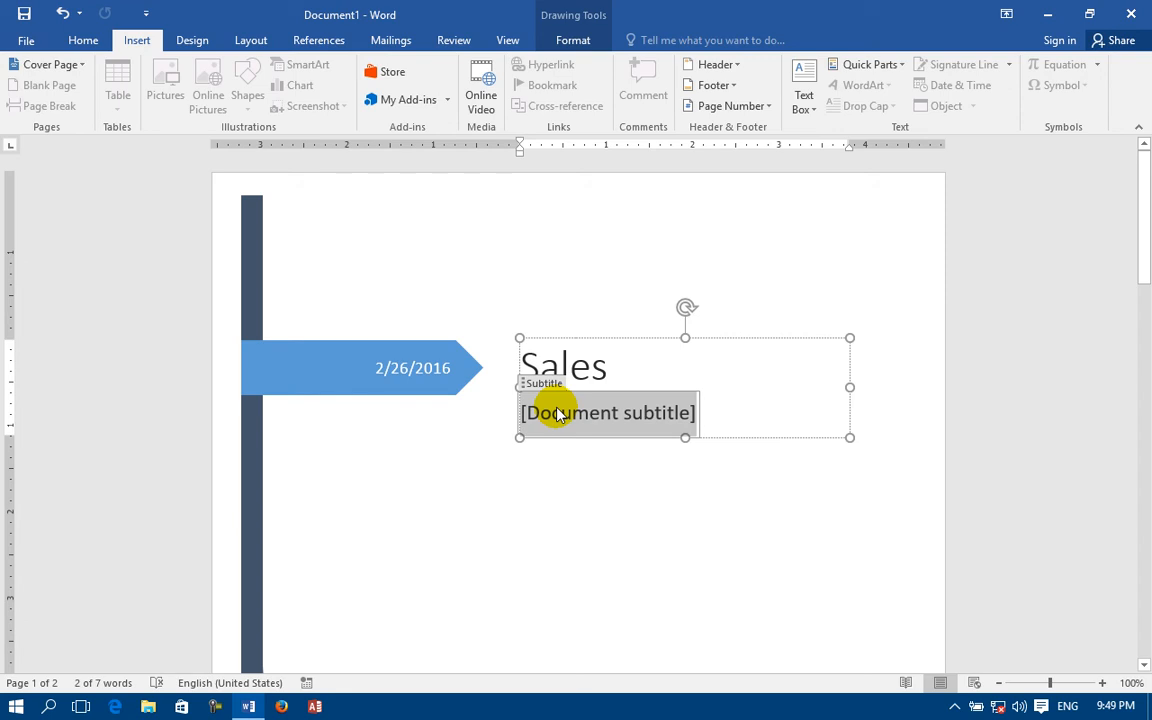
text(2016 sales)
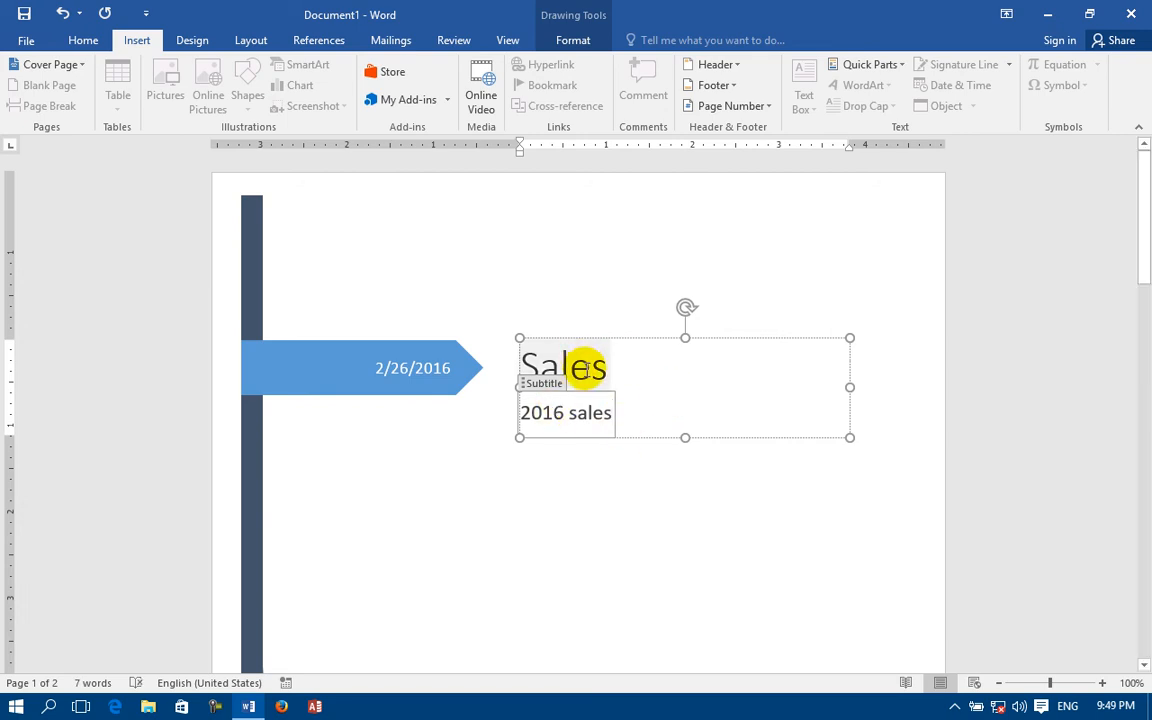
click(316, 465)
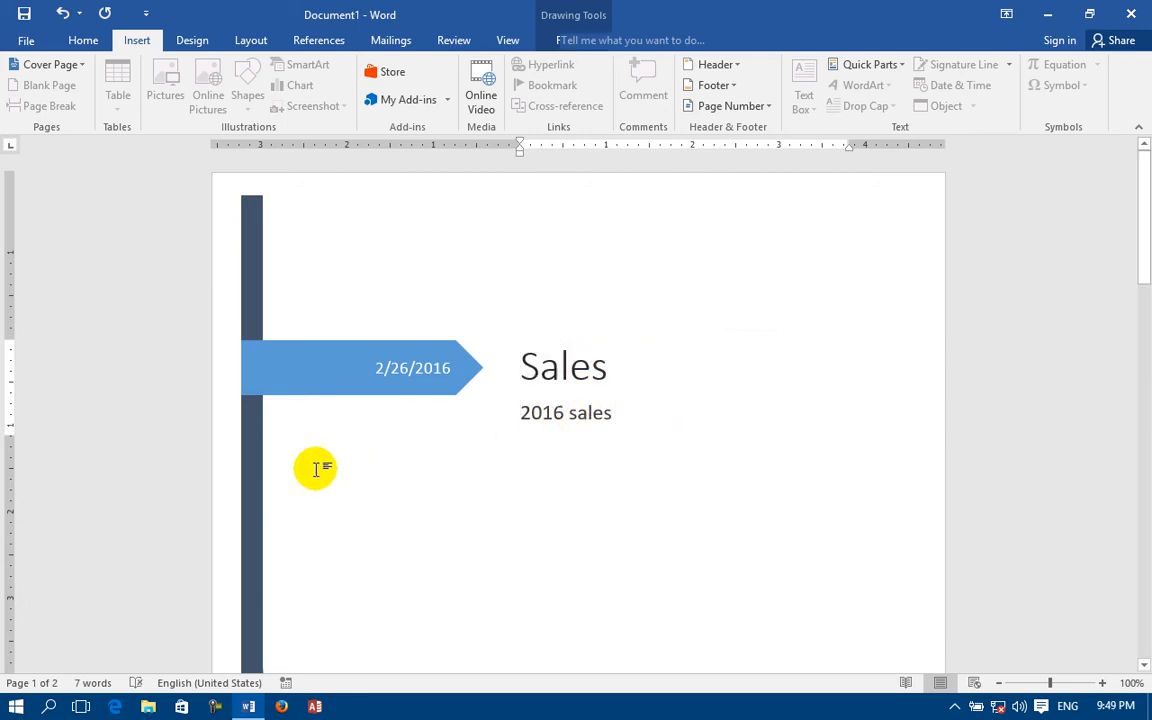
scroll(316, 468, down, 5)
scroll(316, 468, down, 5)
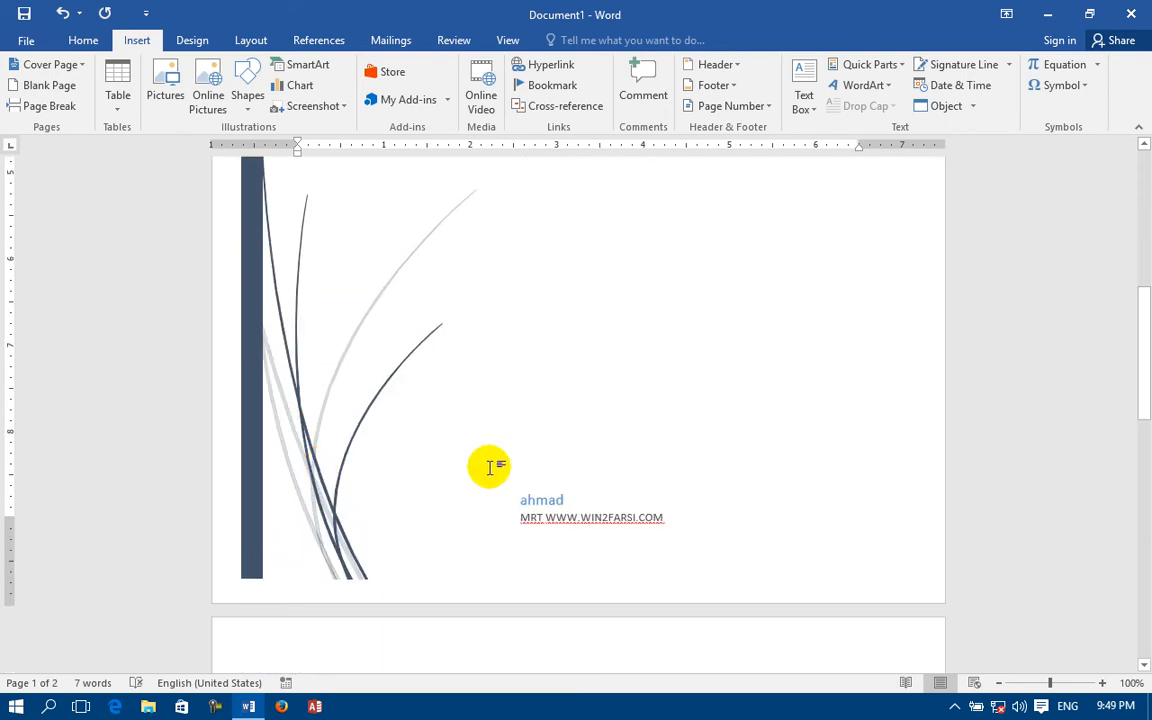
click(569, 515)
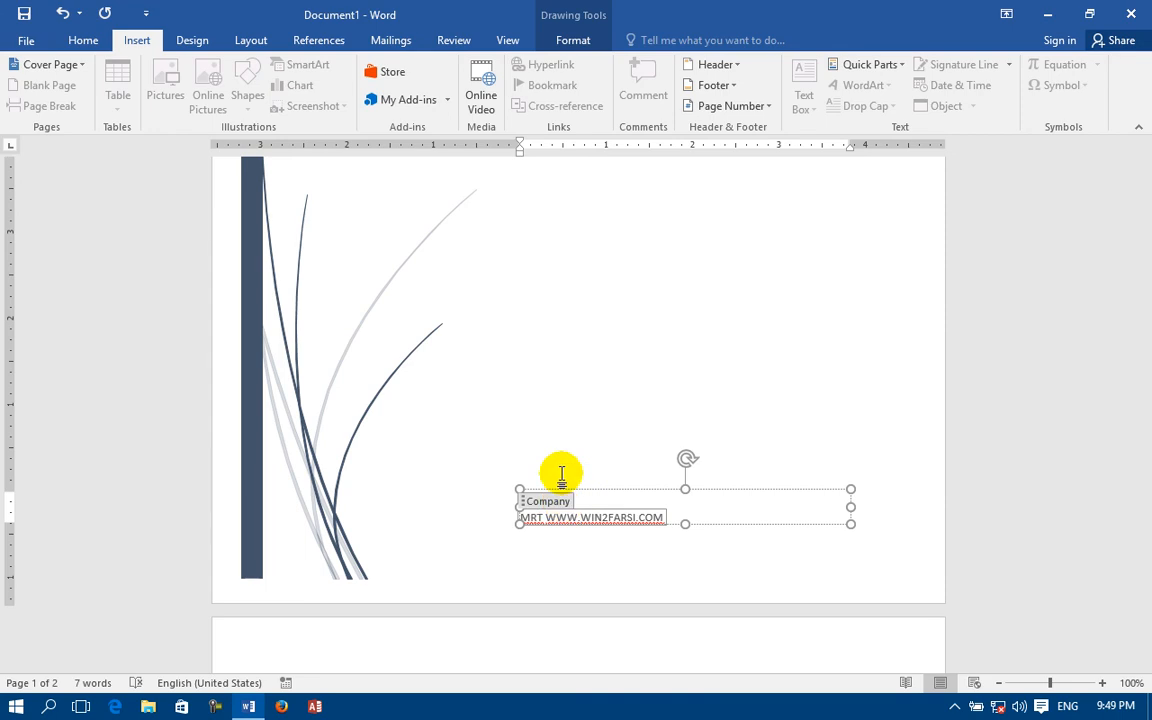
Remove the current cover page from the document
click(86, 64)
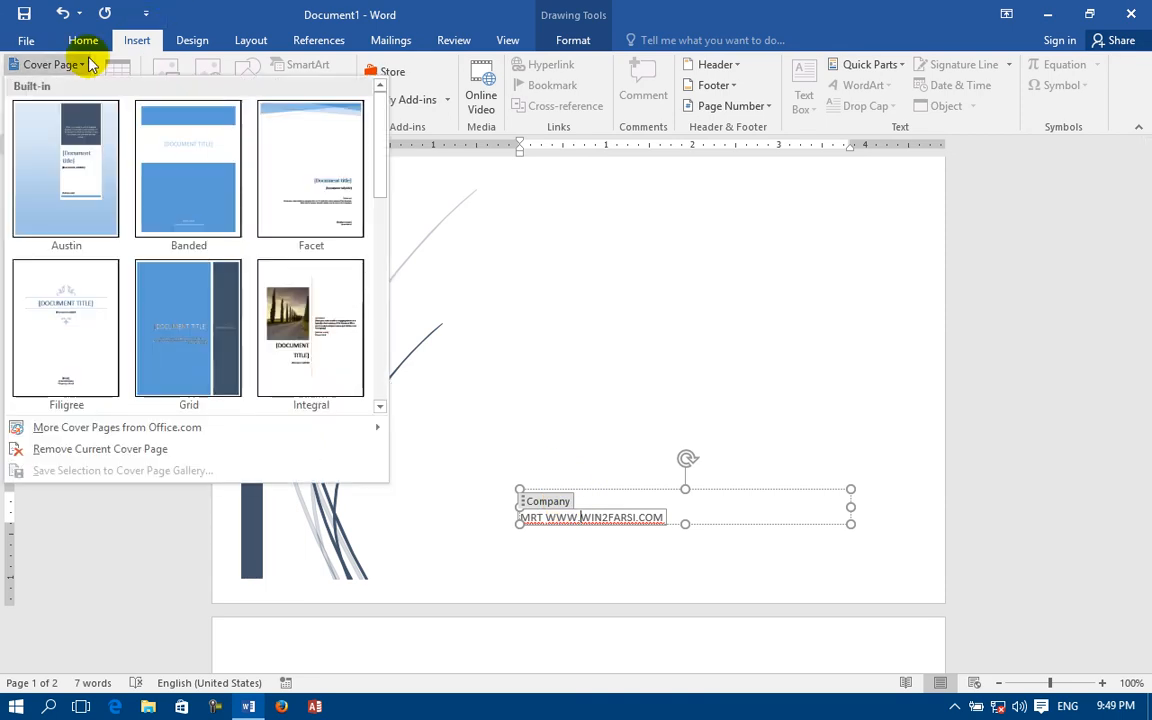
click(102, 434)
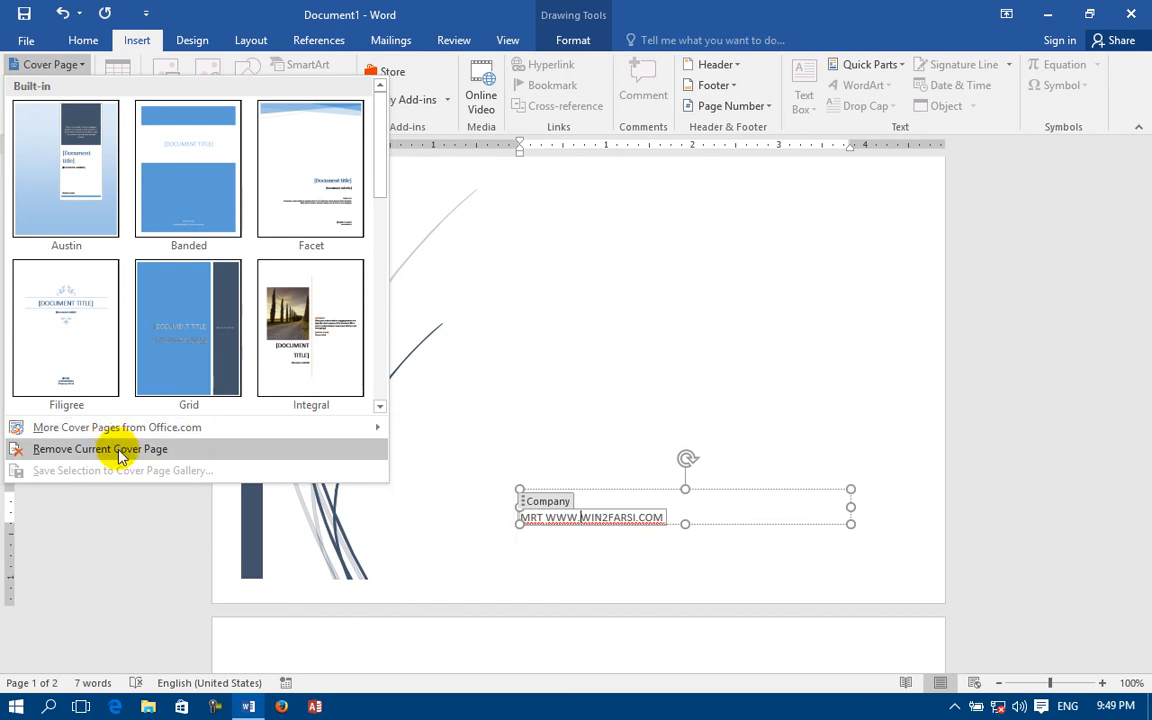
click(120, 456)
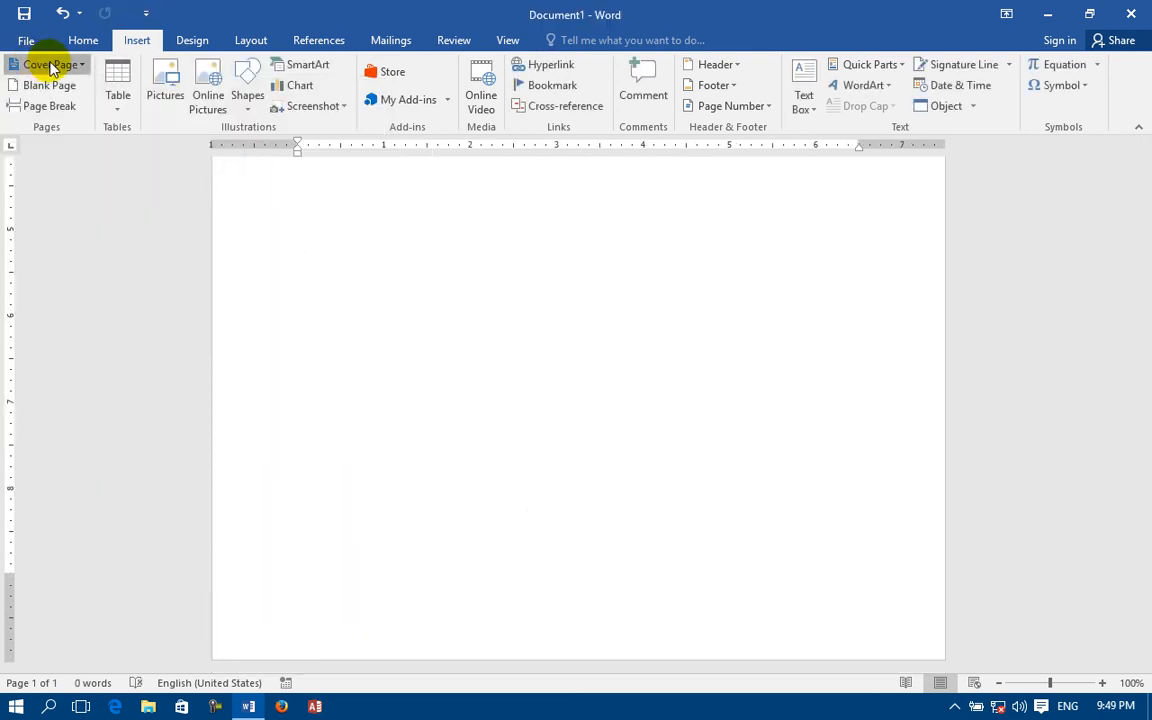
click(50, 66)
click(170, 447)
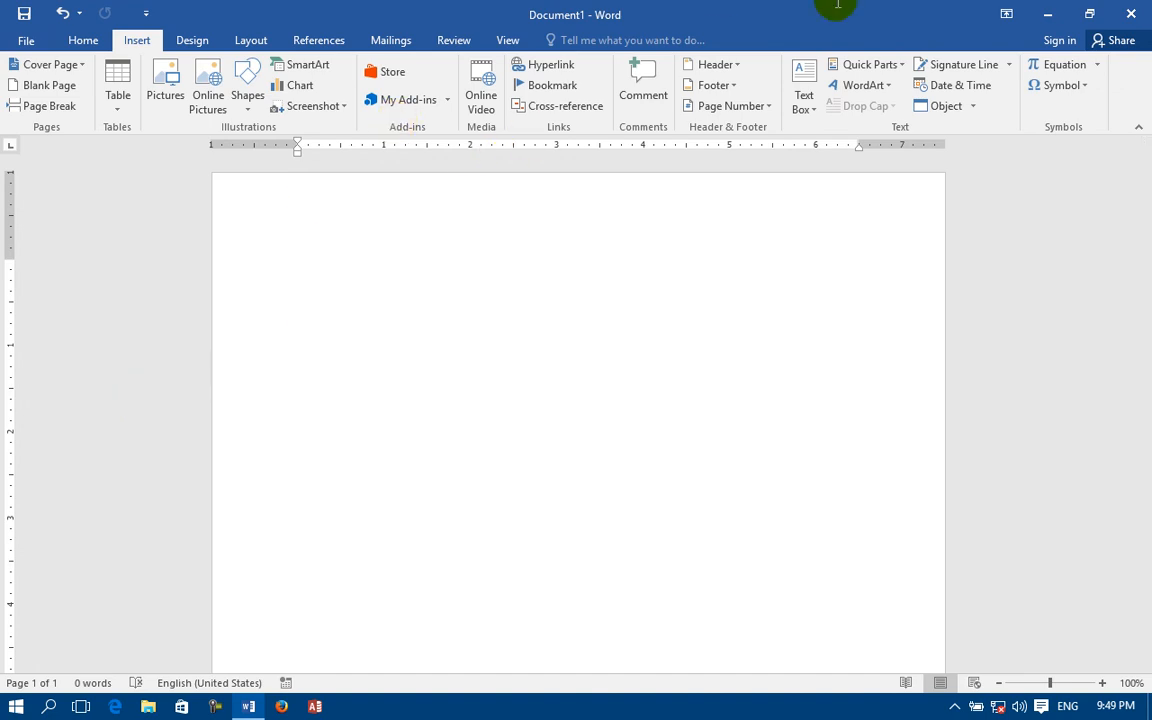
Draw a text box about 7.04 inches wide and 5.74 inches high on the blank page, and delete it
click(815, 118)
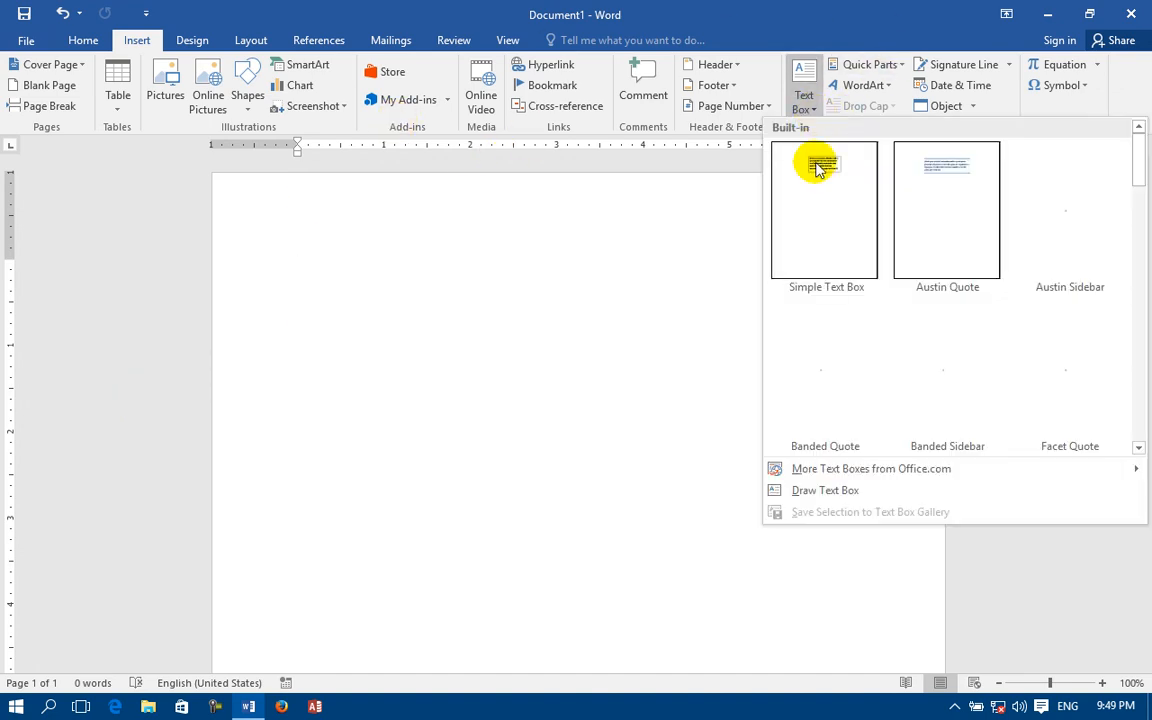
click(800, 492)
mouse_move(269, 228)
mouse_down()
mouse_move(735, 594)
mouse_move(851, 704)
mouse_move(877, 699)
mouse_up()
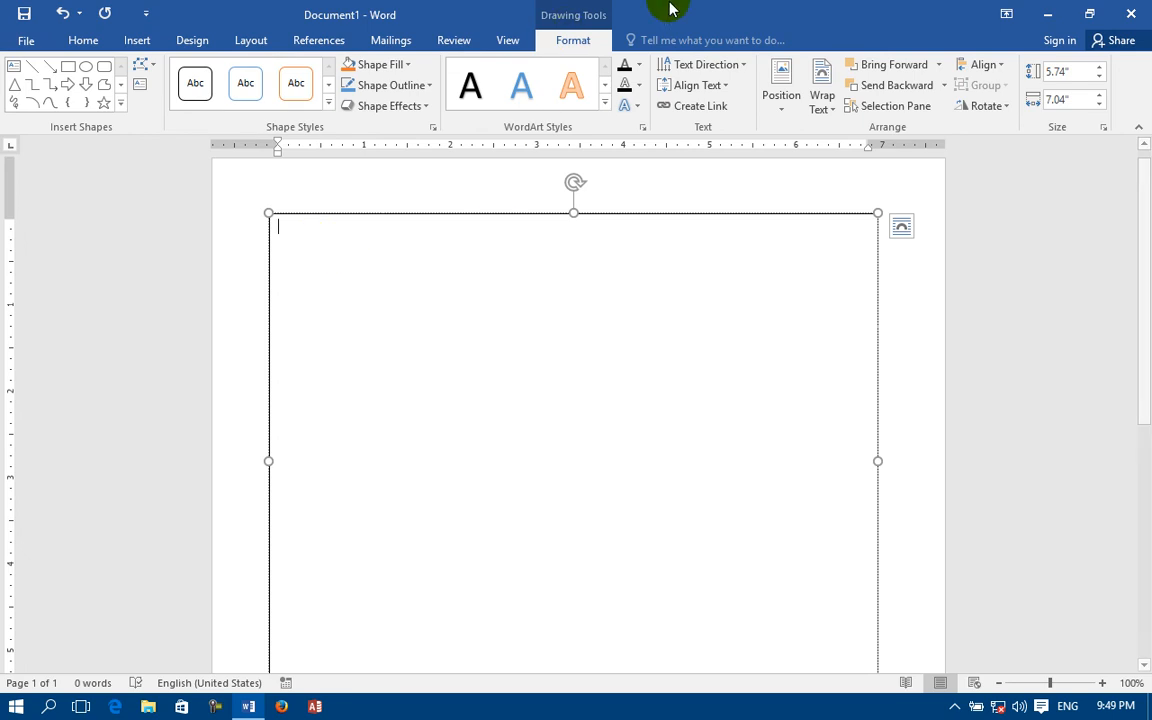
click(771, 213)
key(Delete)
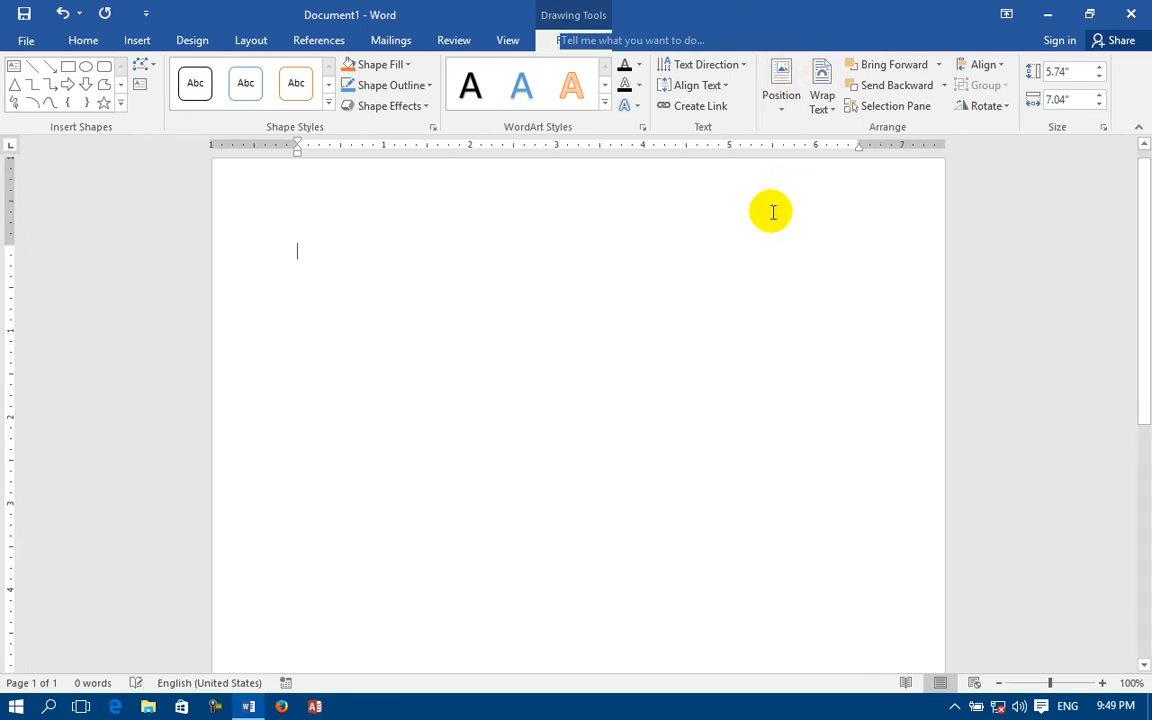
Insert a blank page into the document and add further empty pages with page breaks
click(137, 41)
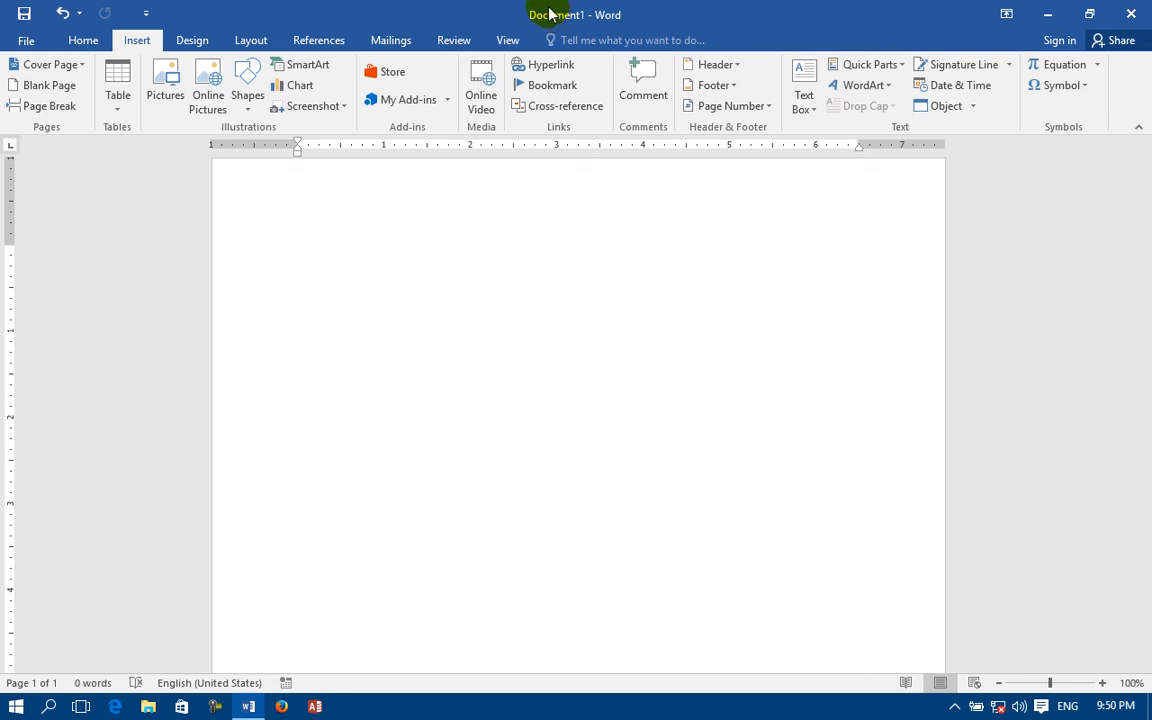
click(69, 86)
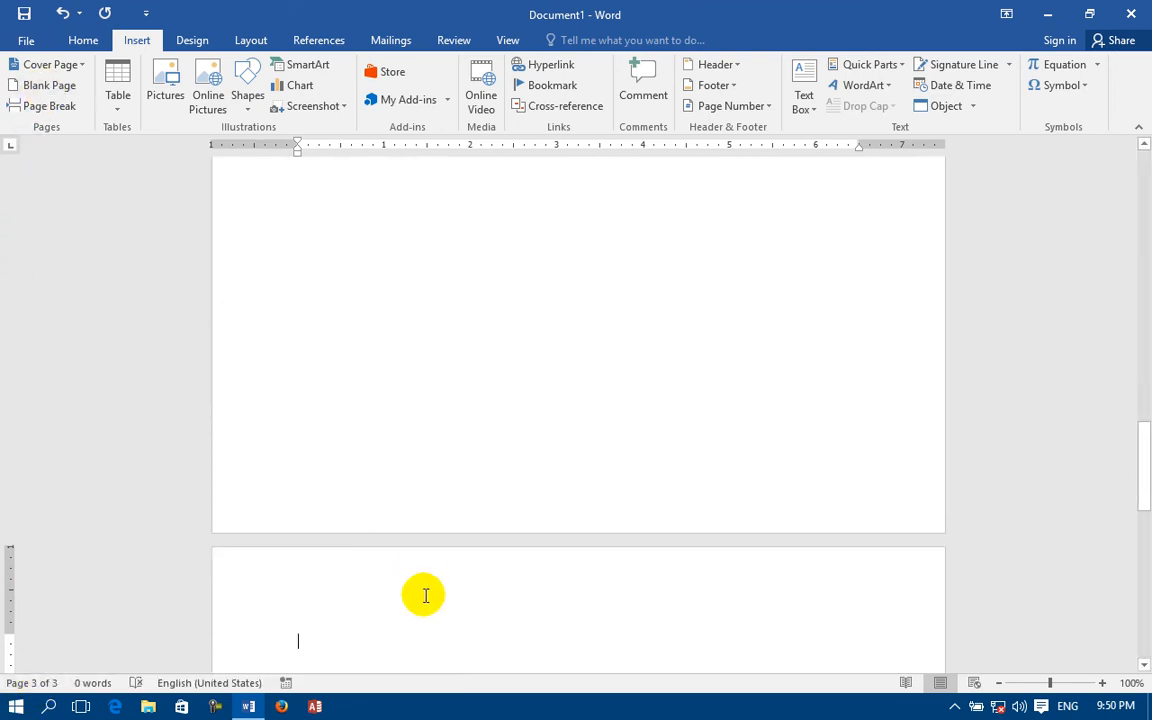
key(ctrl+Return)
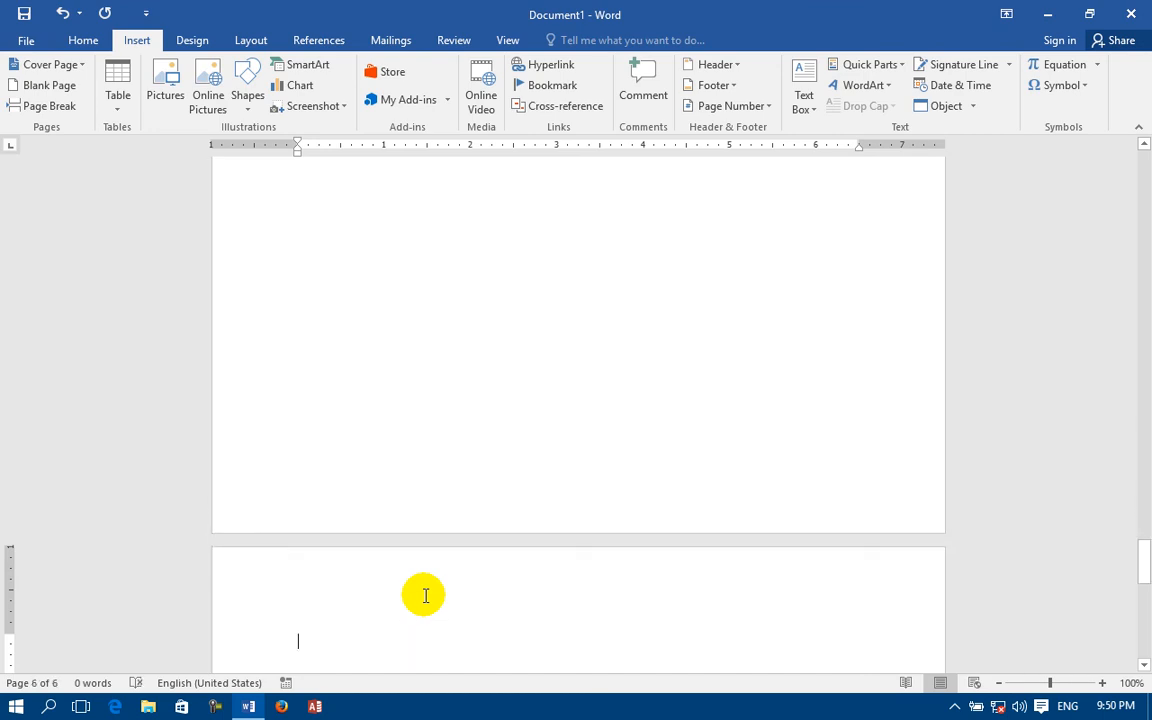
click(47, 88)
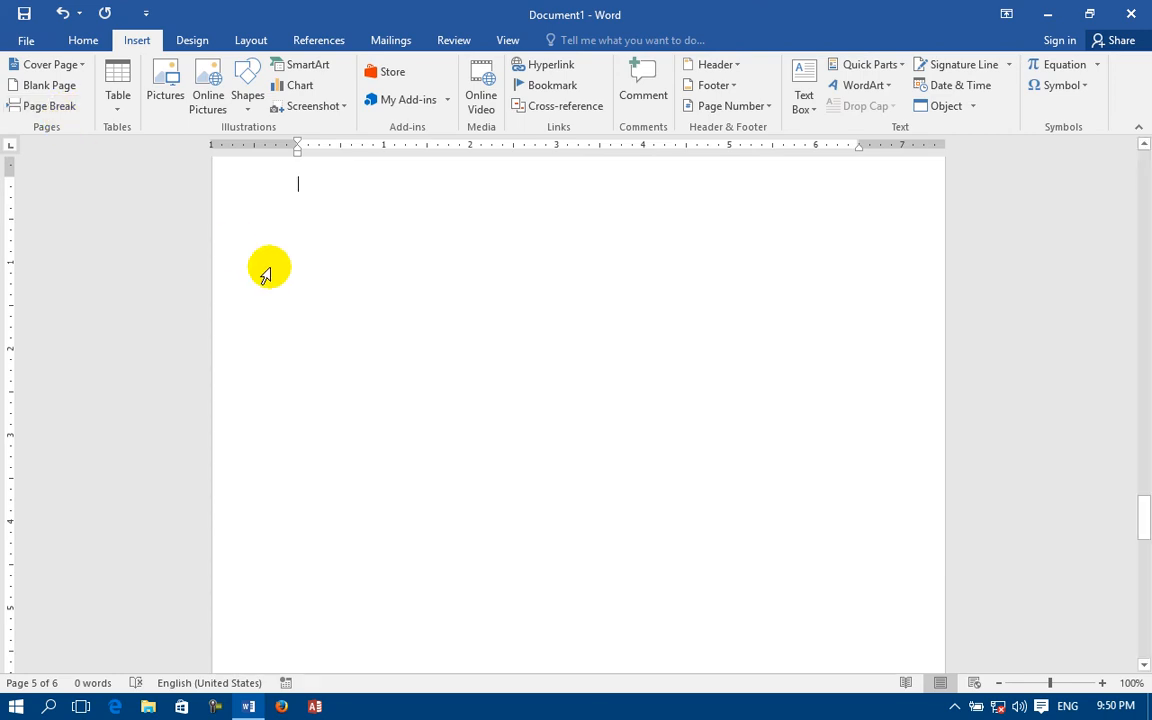
Close the document without saving the changes and start a new blank document
key(alt+F4)
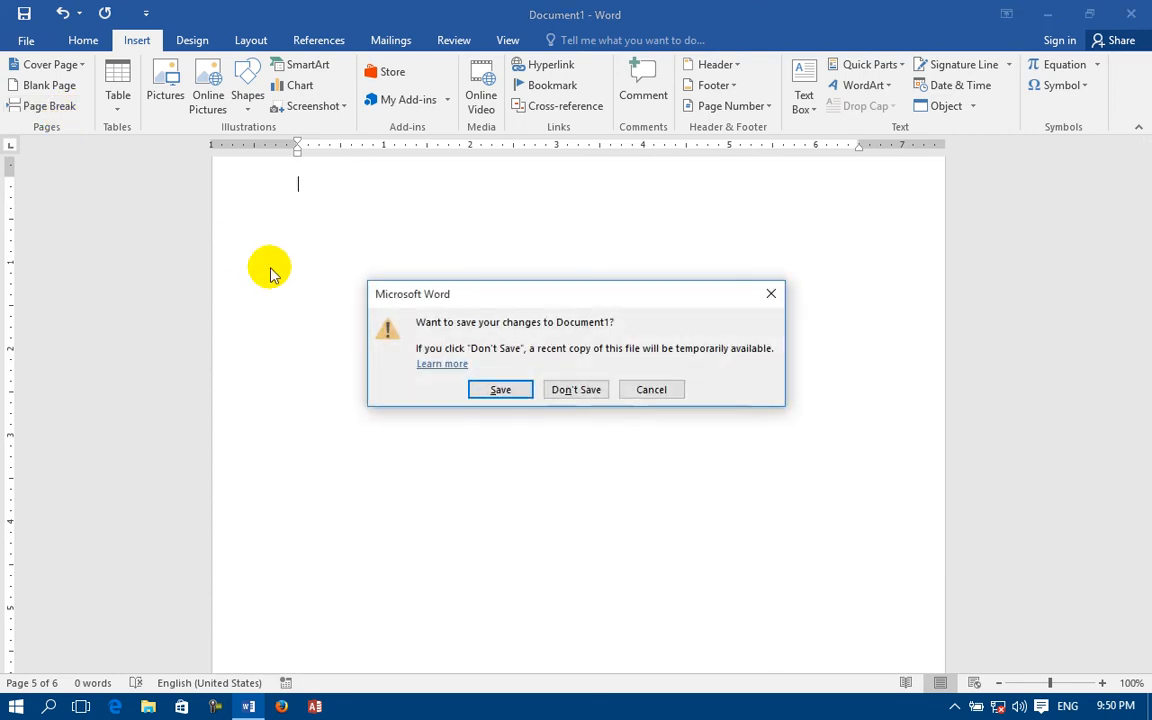
click(570, 389)
key(ctrl+n)
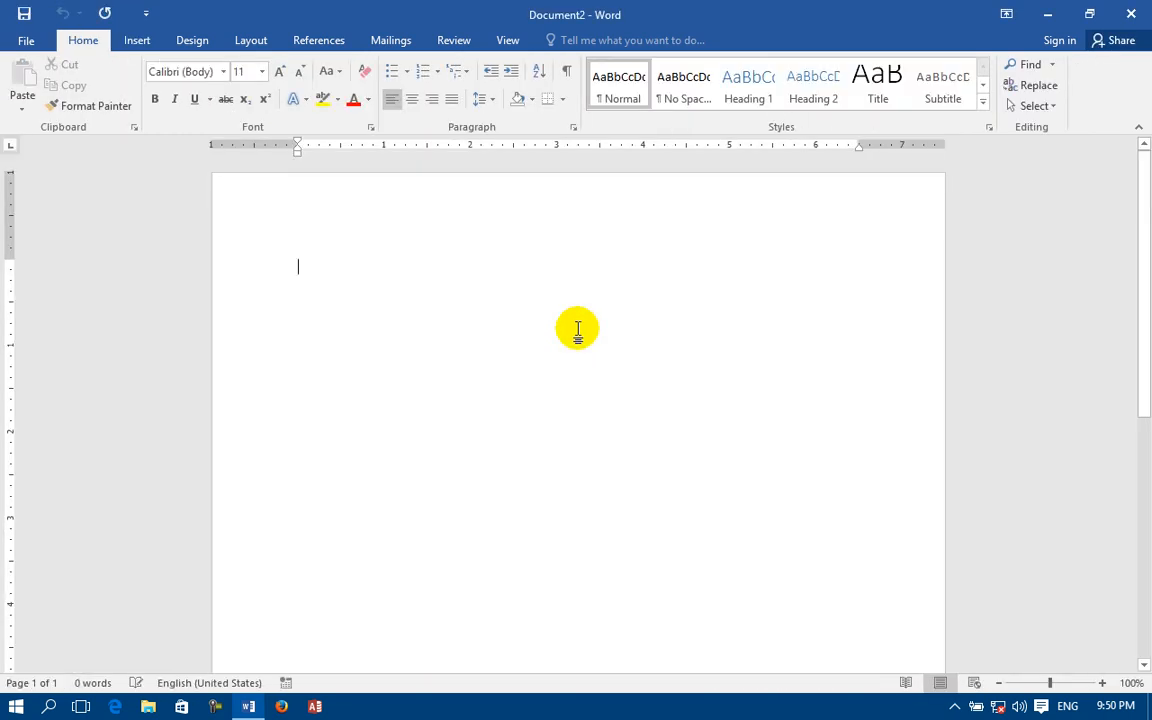
Fill the new document with sample paragraphs using =rand()
text(=rand())
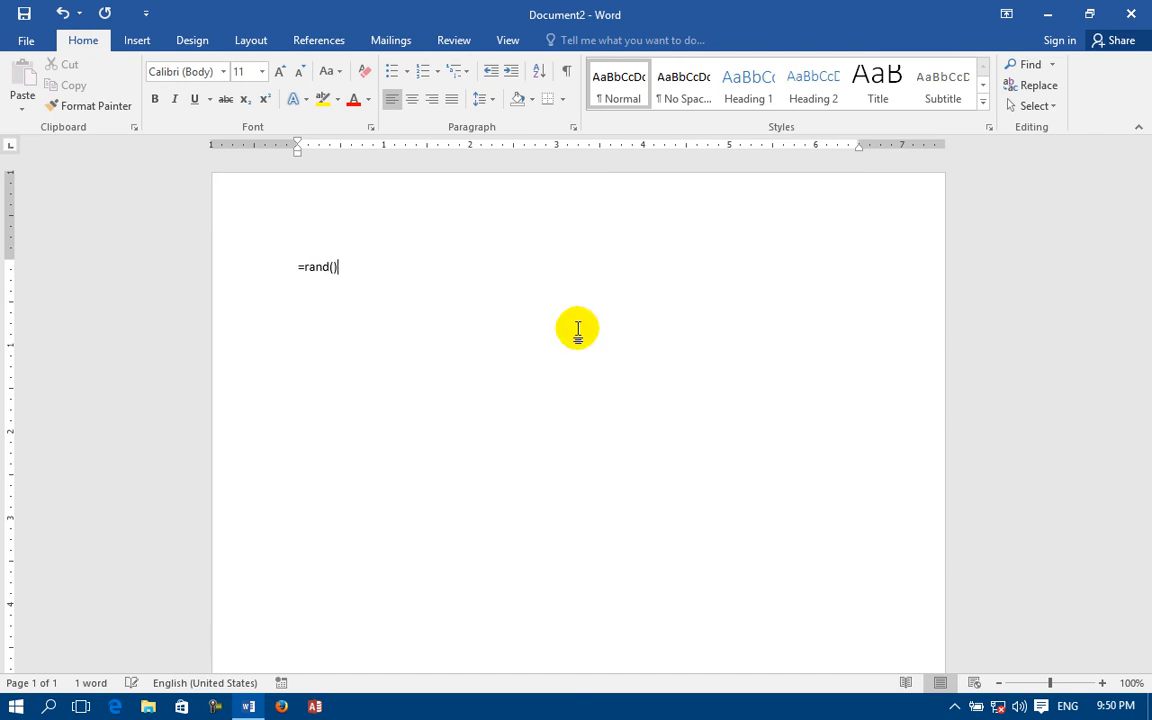
key(Return)
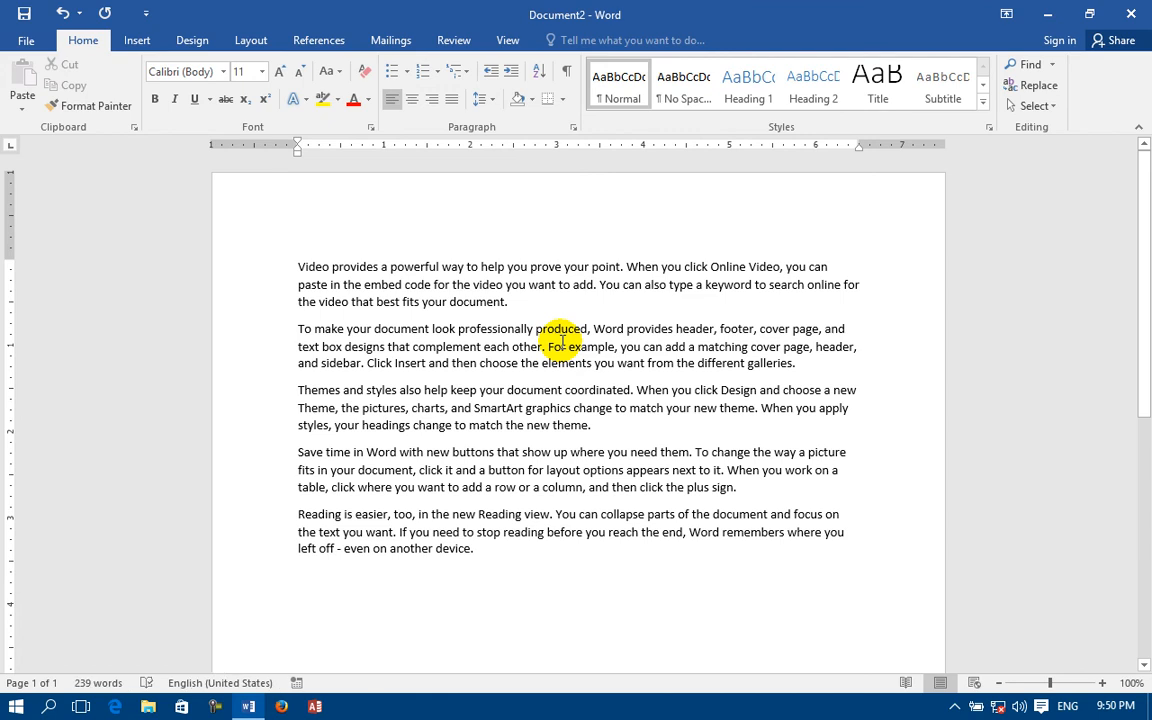
Insert a page break after the second paragraph so that the paragraph starting "Themes and styles" moves to a new page
drag(295, 391, 476, 560)
drag(316, 267, 740, 363)
click(808, 370)
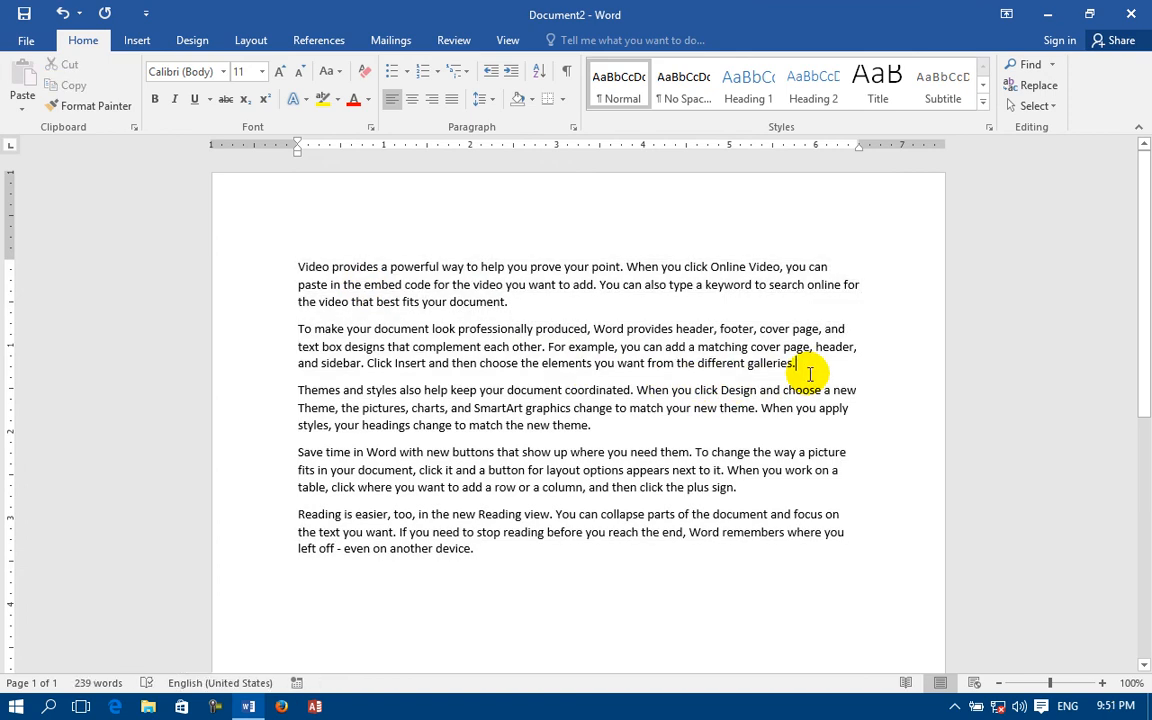
click(136, 41)
click(40, 107)
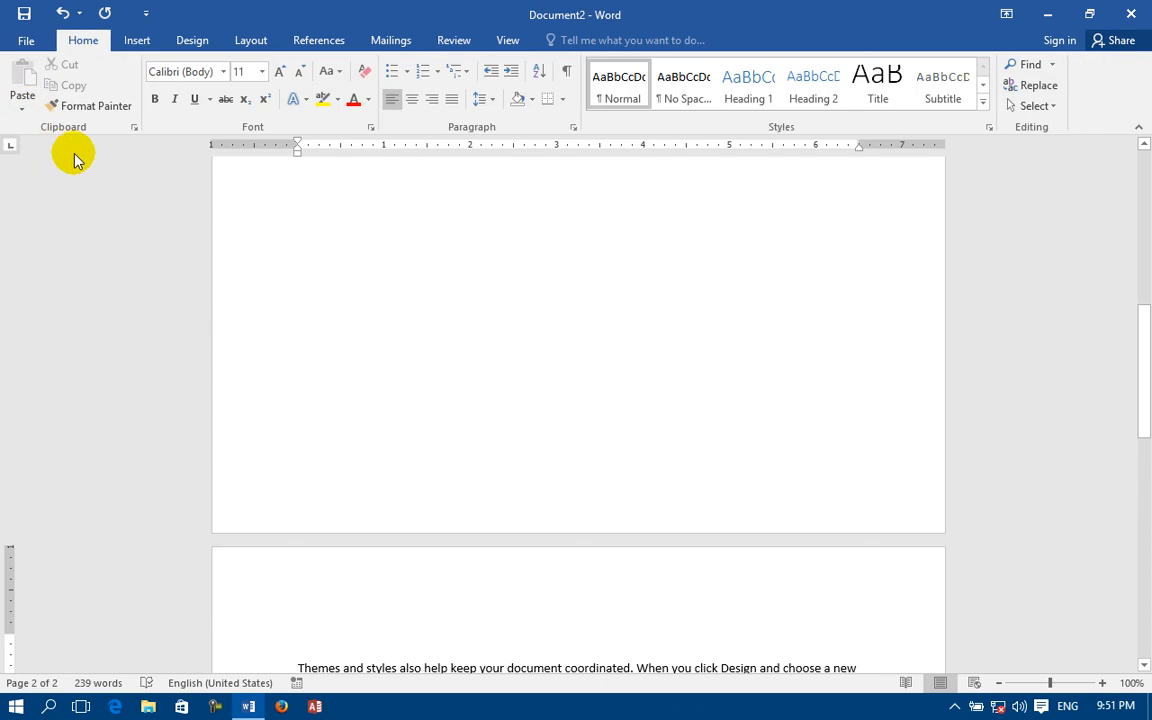
scroll(590, 335, up, 10)
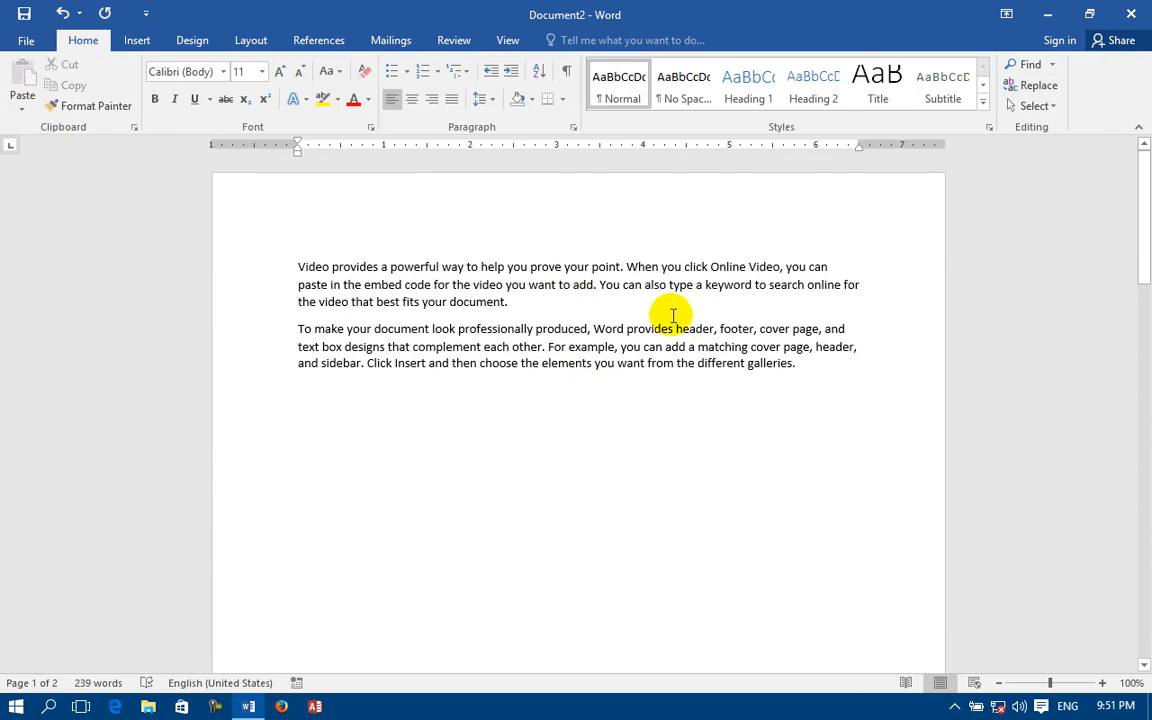
Insert a page break after the first paragraph so that the paragraph starting "To make your document" moves to its own page
click(516, 300)
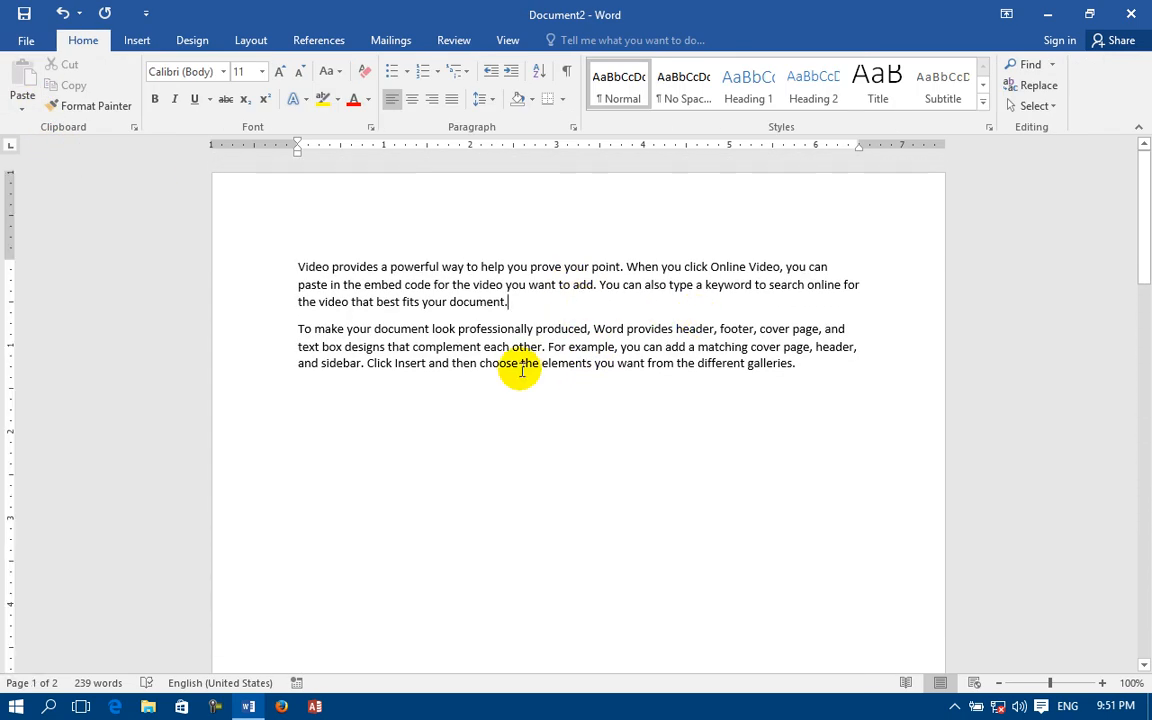
key(ctrl+Return)
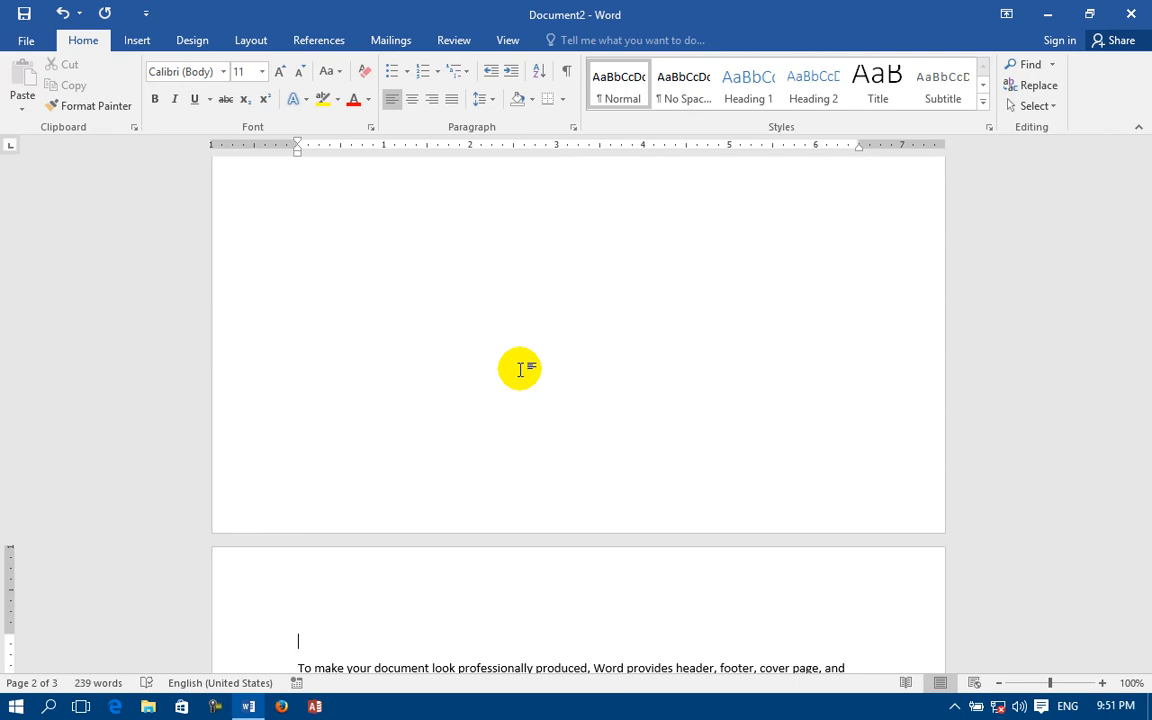
click(140, 45)
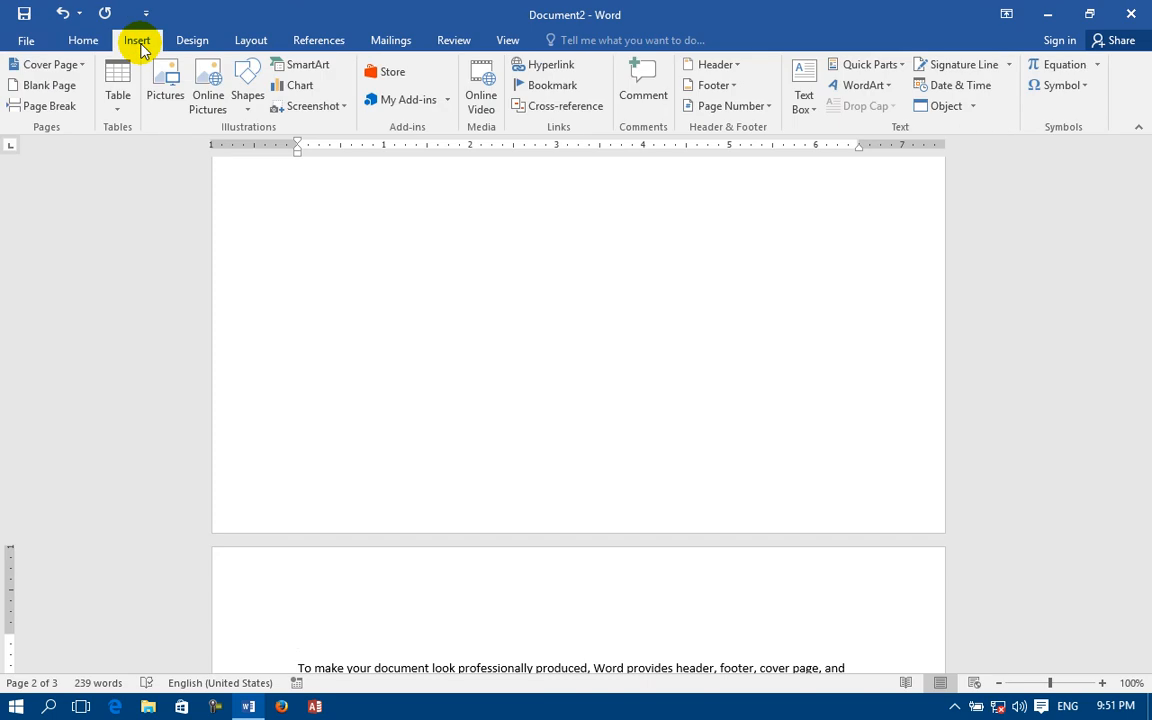
scroll(306, 327, up, 10)
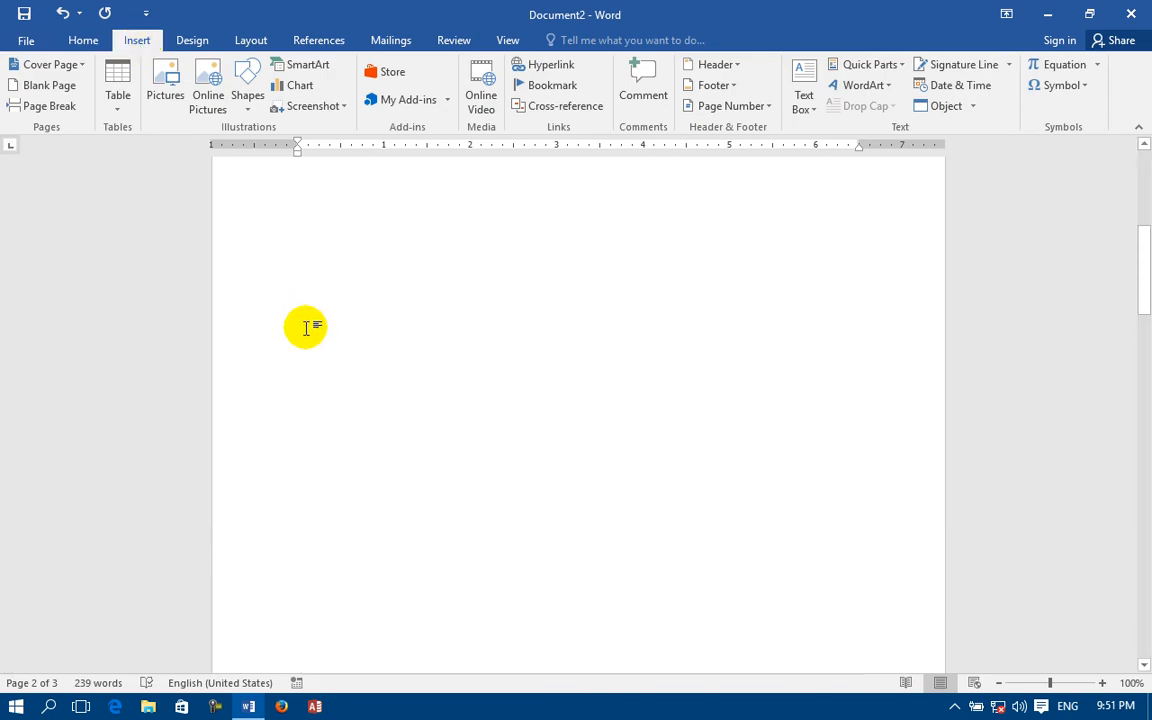
scroll(303, 327, down, 12)
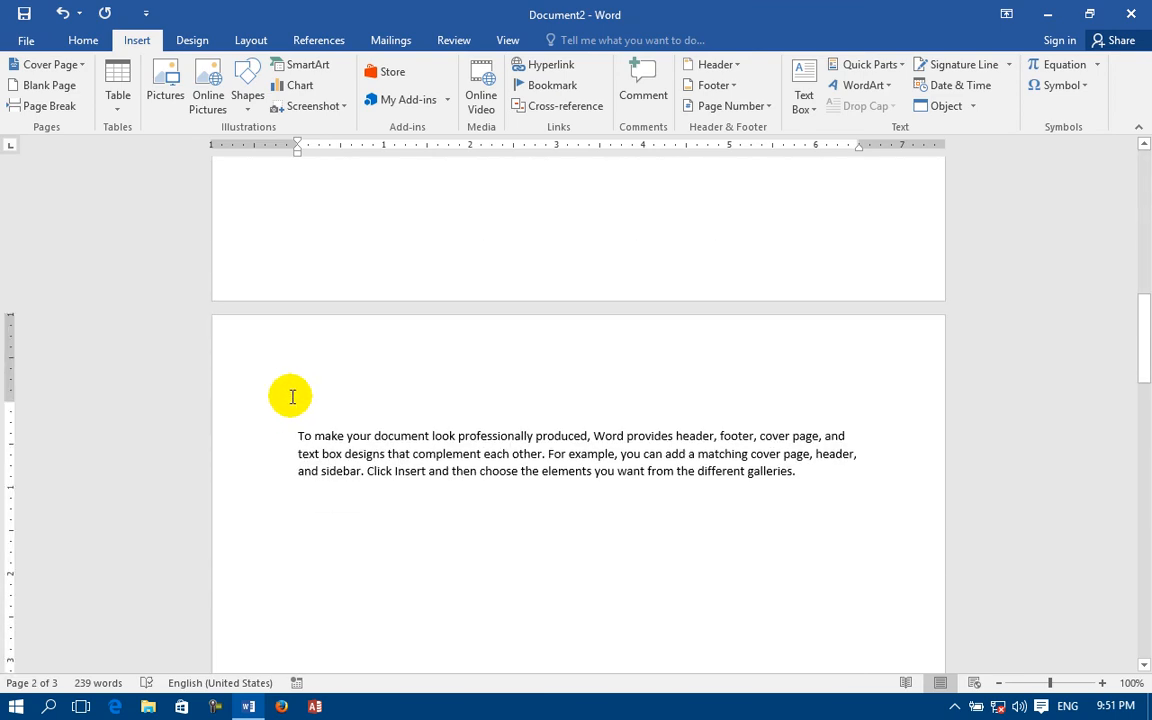
Remove the page break after the first paragraph, insert it again and try to delete it once more
key(BackSpace)
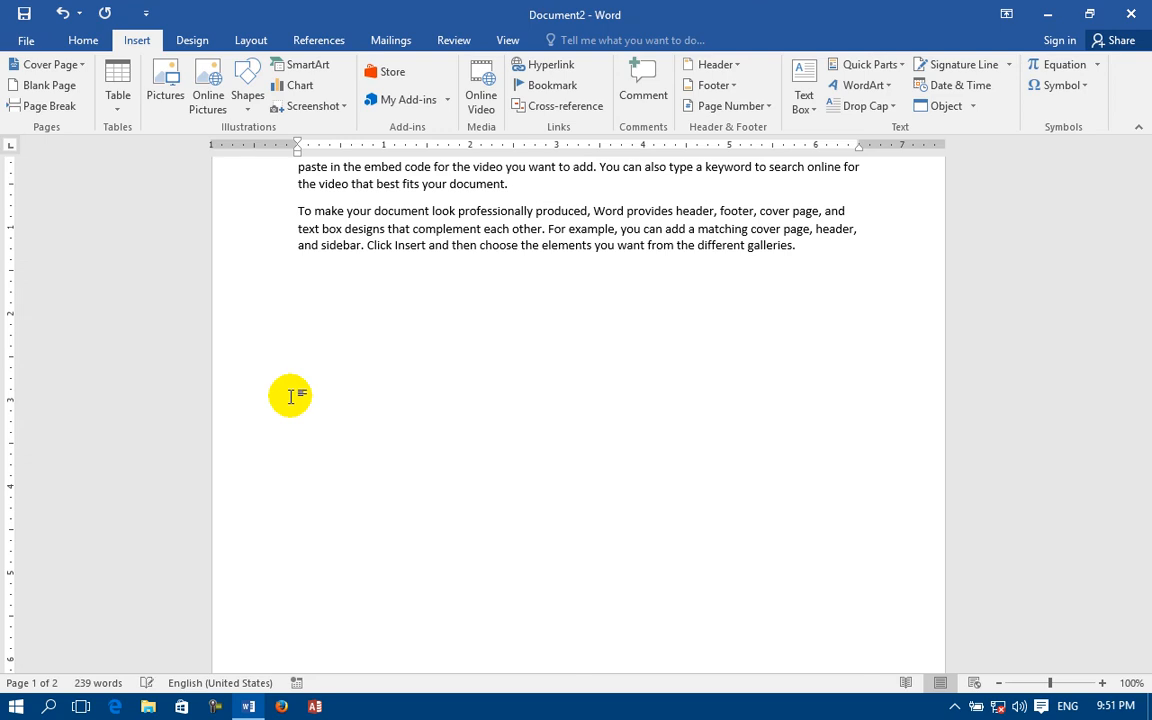
key(ctrl+Return)
key(BackSpace)
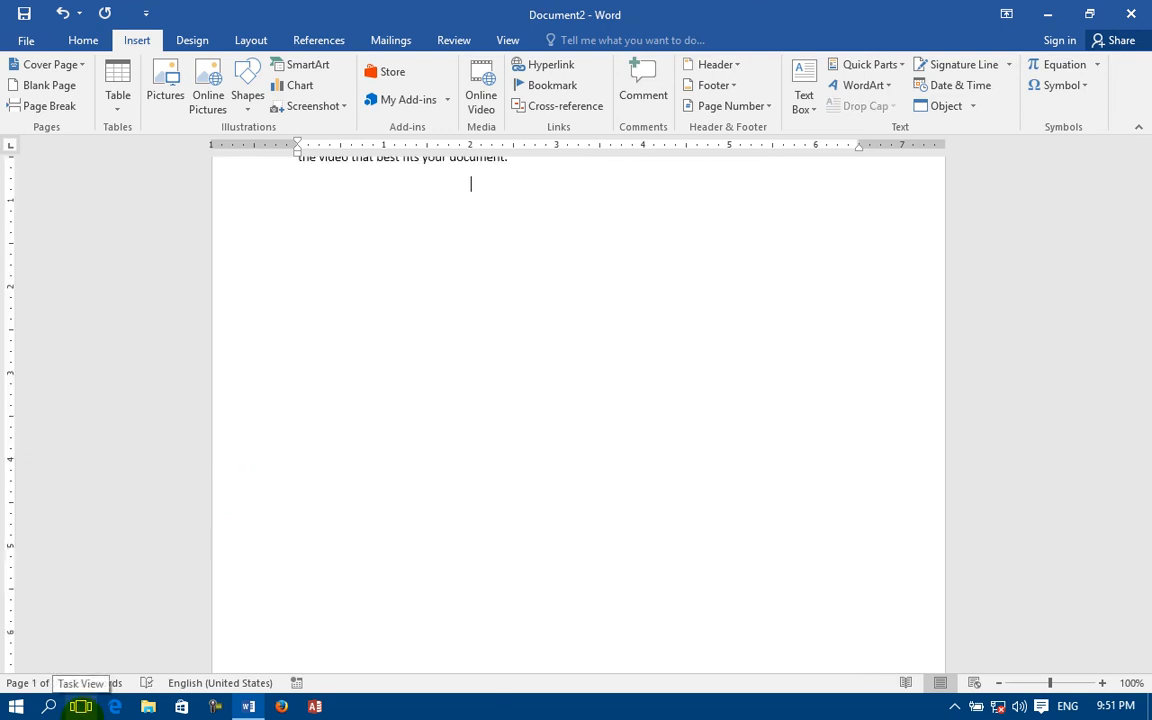